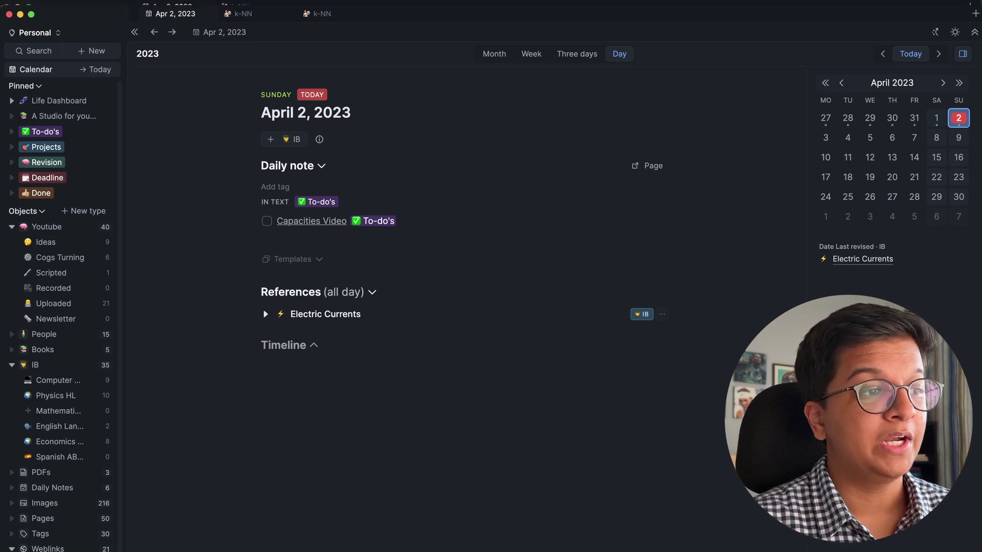
Step: Add a toggle block titled 'Page' below the Capacities Video to-do and expand it
key(Return)
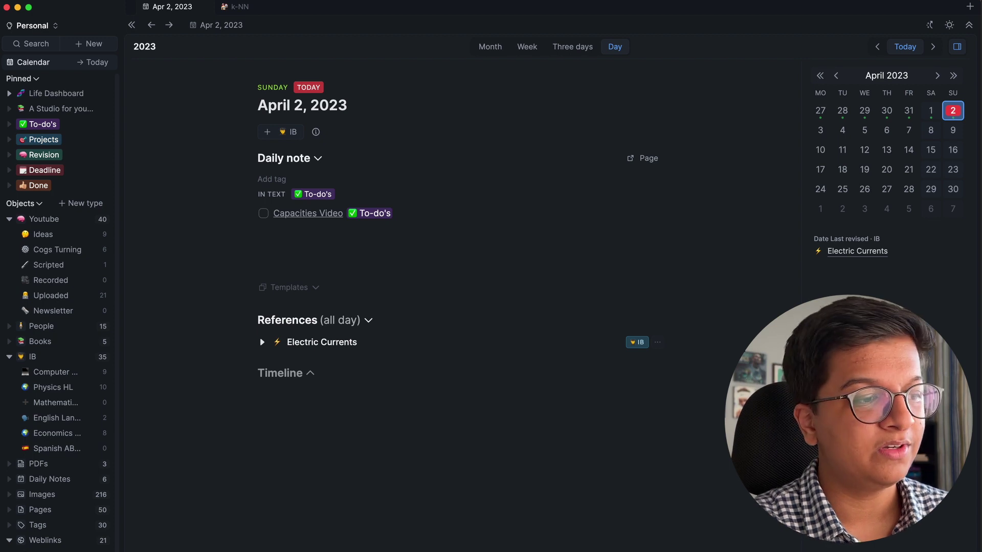
click(363, 230)
text(> P)
key(BackSpace)
text(Page)
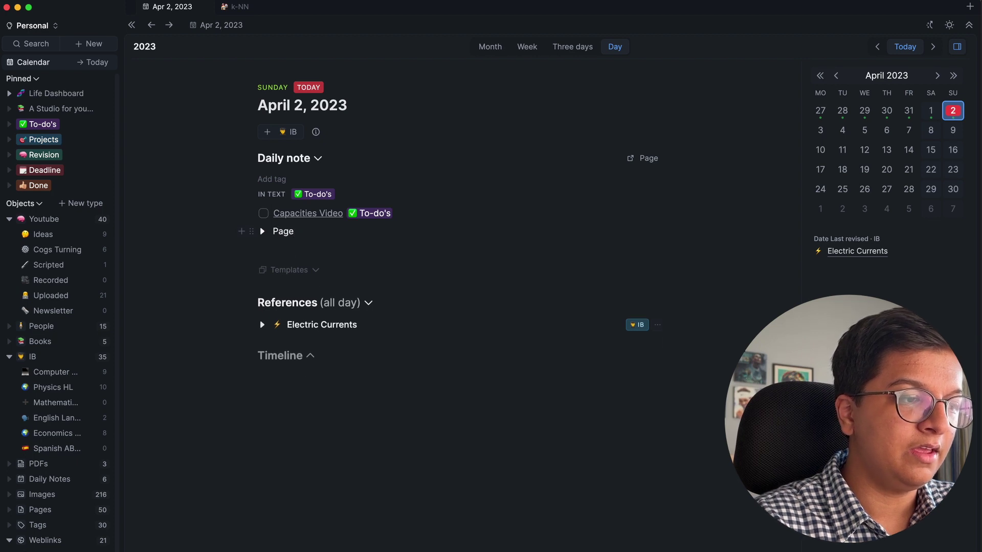
key(super+Return)
key(super+Return)
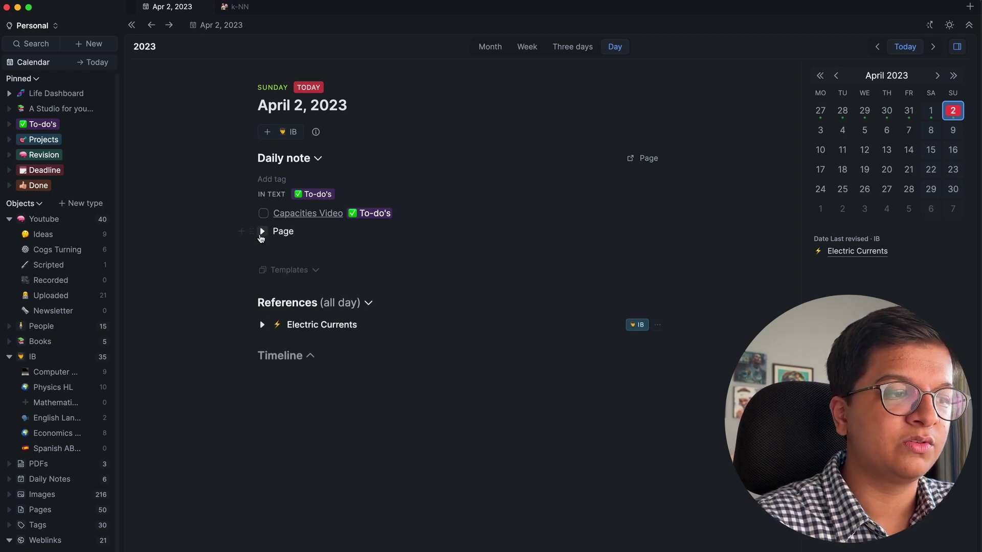
click(262, 232)
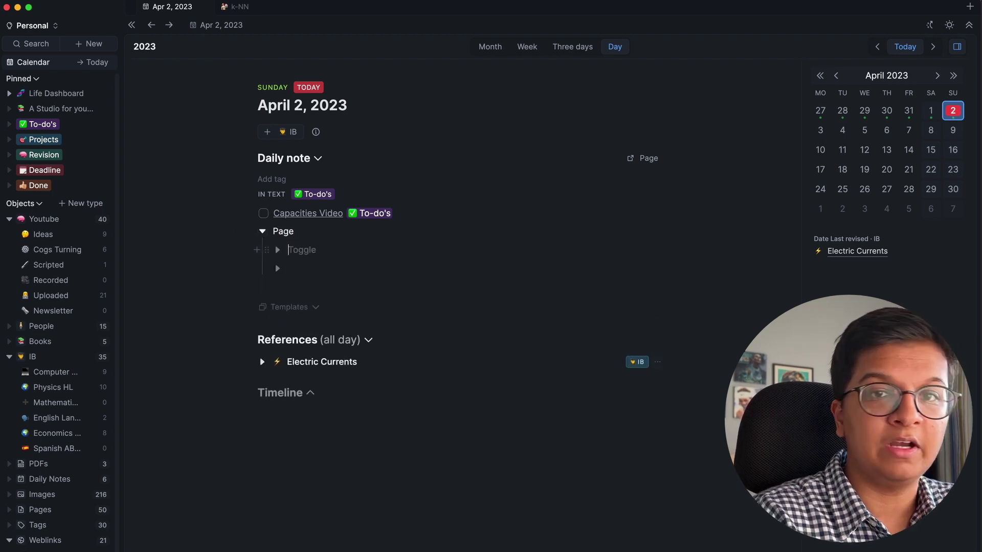
Step: Type two test lines inside the Page toggle, then erase them
text(oeihfoierf)
key(Down)
text(owfheiohfieor)
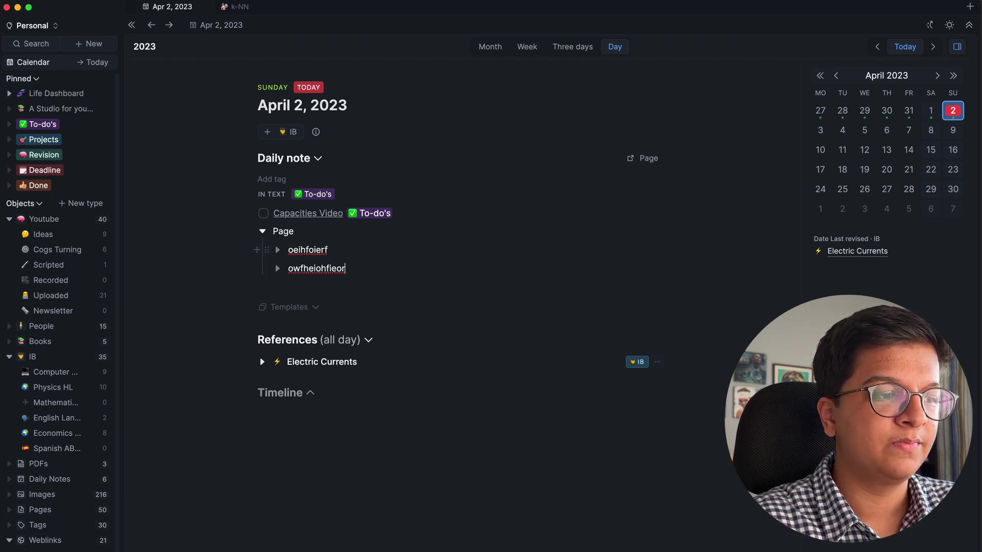
key(alt+BackSpace)
key(BackSpace)
key(BackSpace)
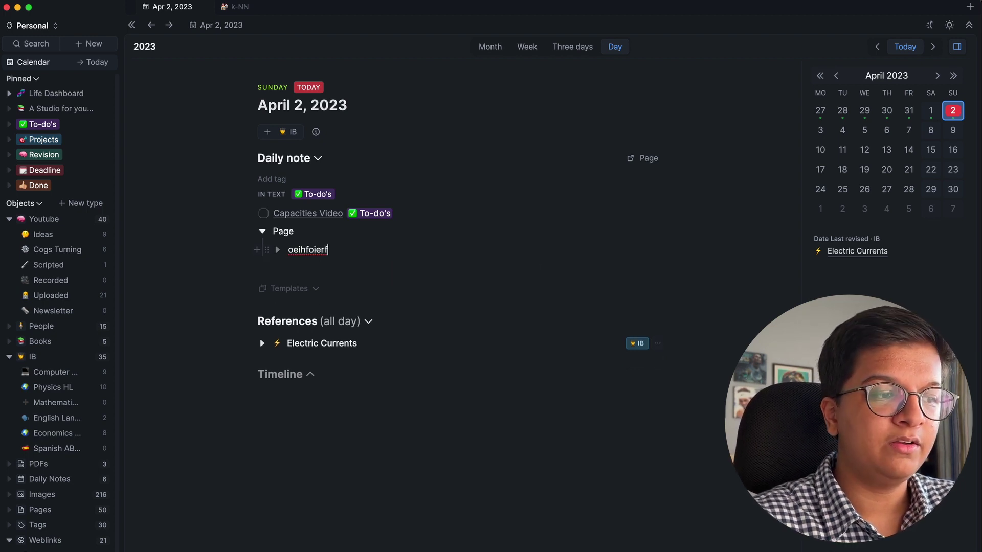
key(alt+BackSpace)
key(BackSpace)
key(BackSpace)
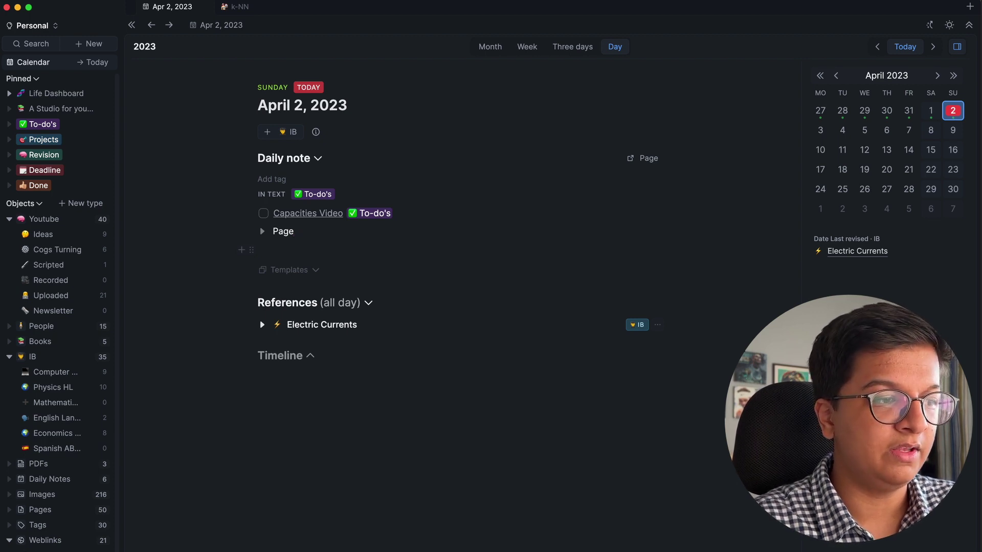
Step: Collapse and re-expand the Page toggle to check that it works
click(262, 231)
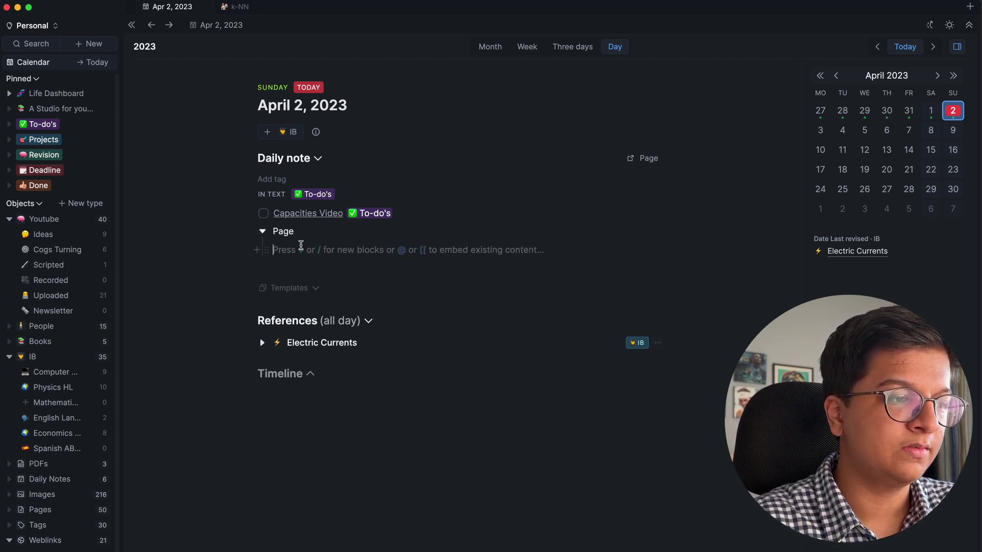
click(264, 233)
click(264, 233)
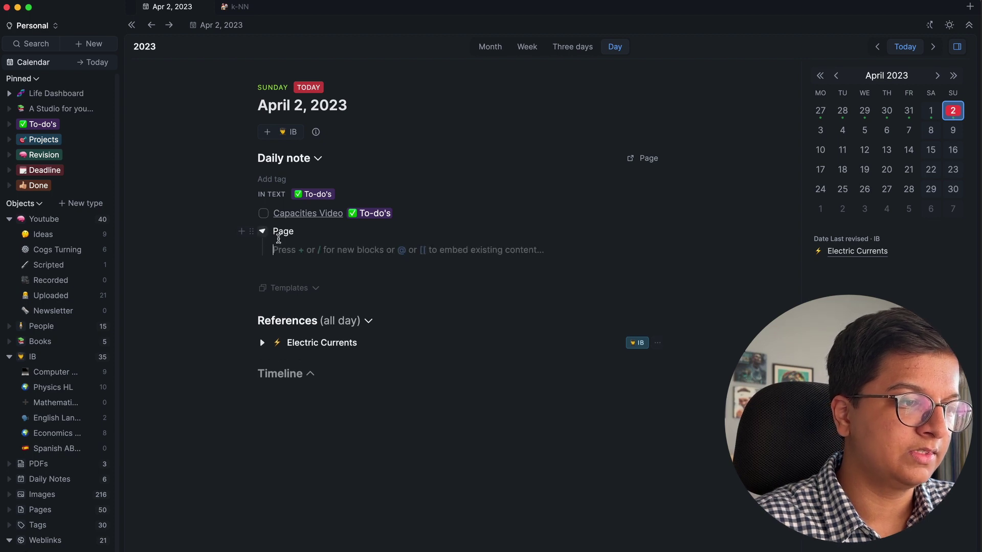
key(super+Return)
key(super+Return)
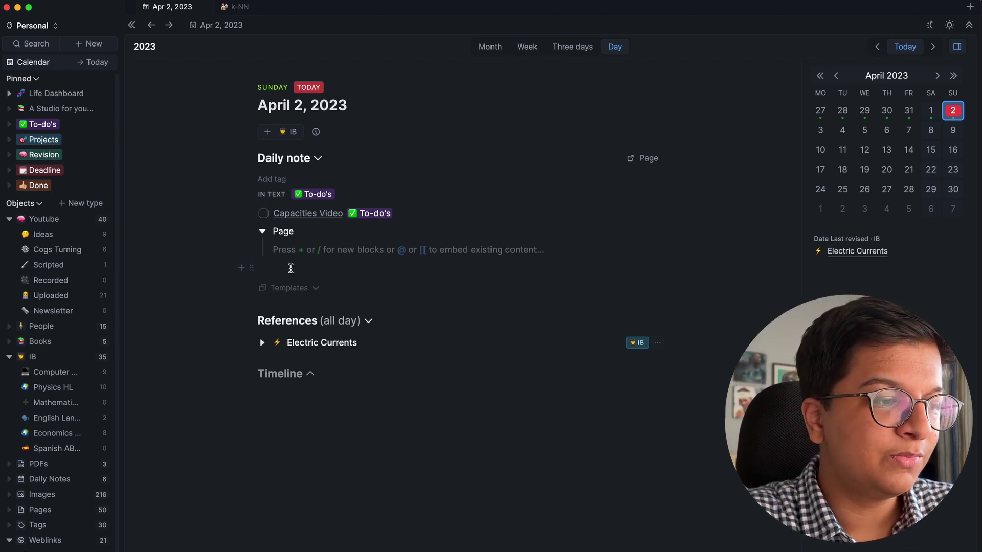
Step: Type / under Page and scroll through the list of insertable block and object types
text(/)
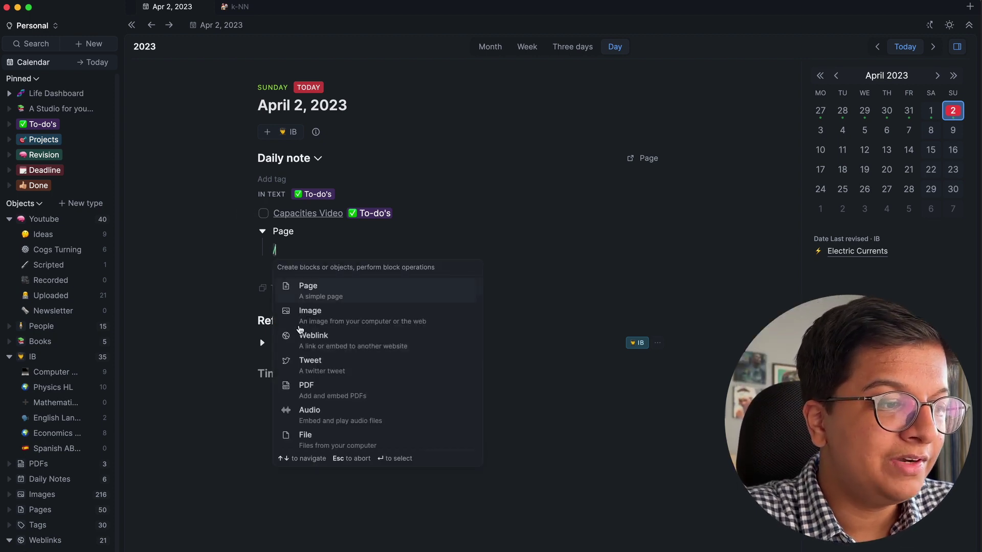
scroll(329, 322, down, 6)
scroll(330, 325, down, 15)
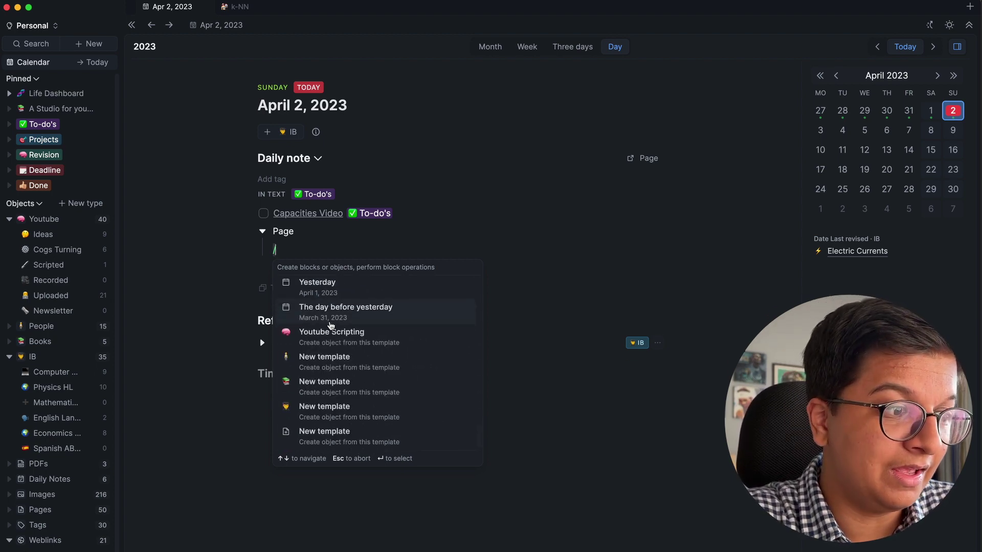
scroll(330, 325, up, 20)
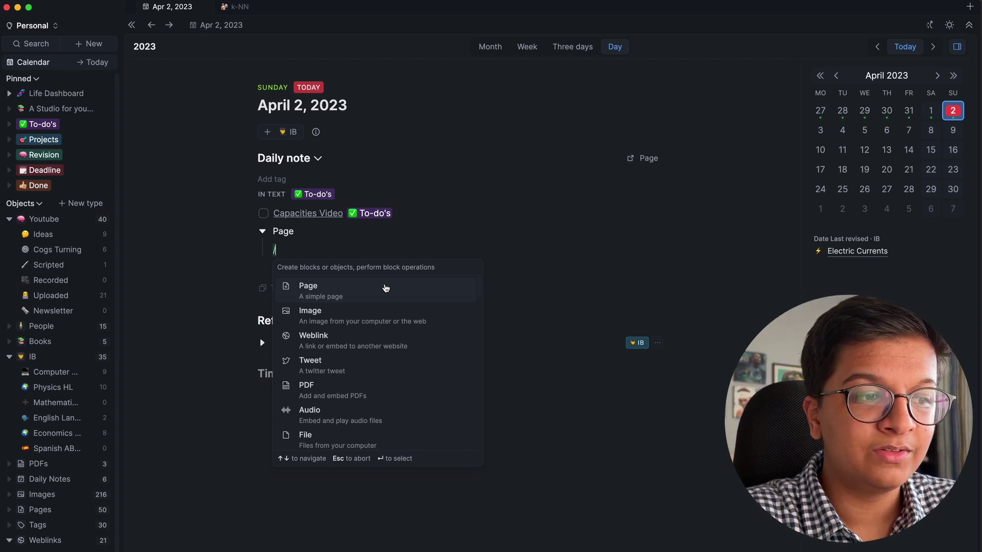
Step: Try the + and / insertion menus inside the Page toggle, then clear them
key(BackSpace)
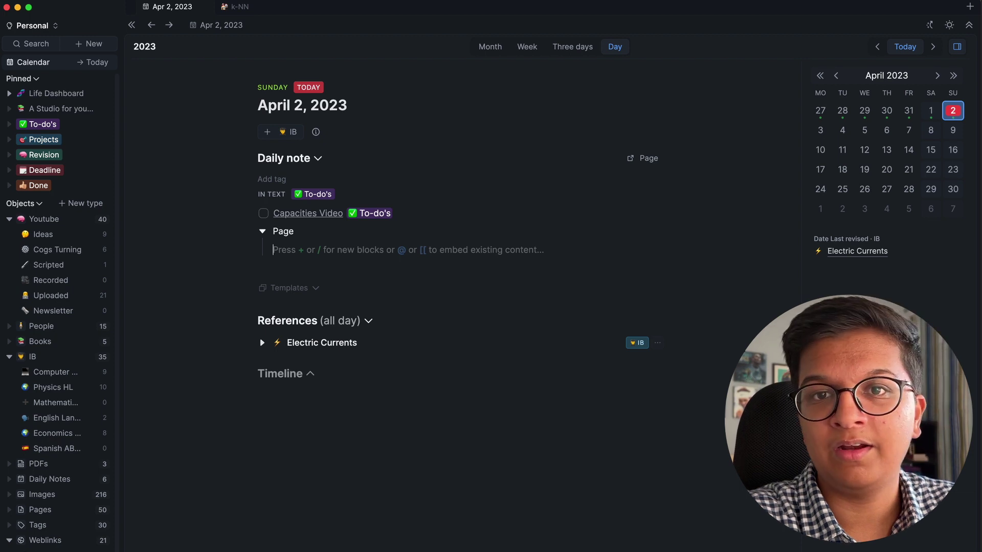
text(+)
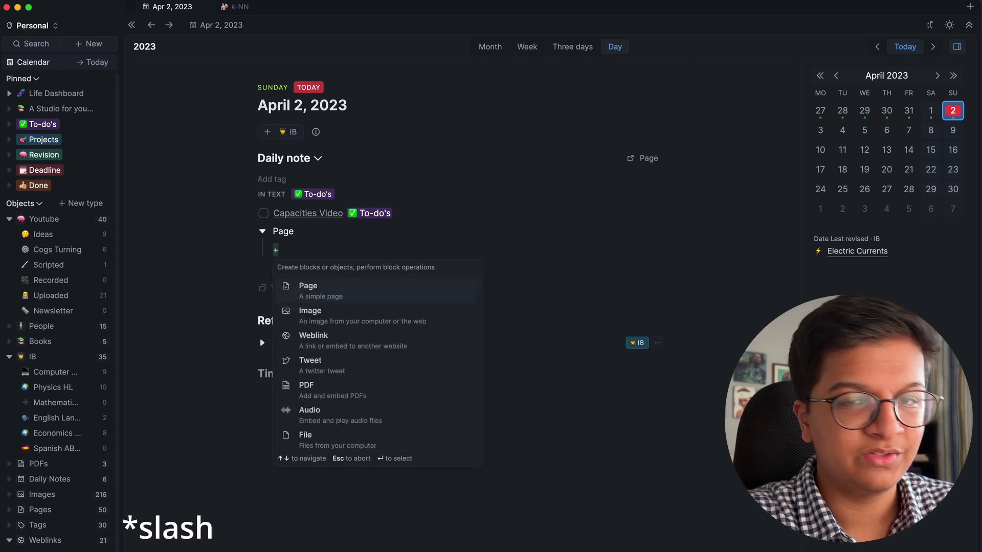
key(BackSpace)
text(/)
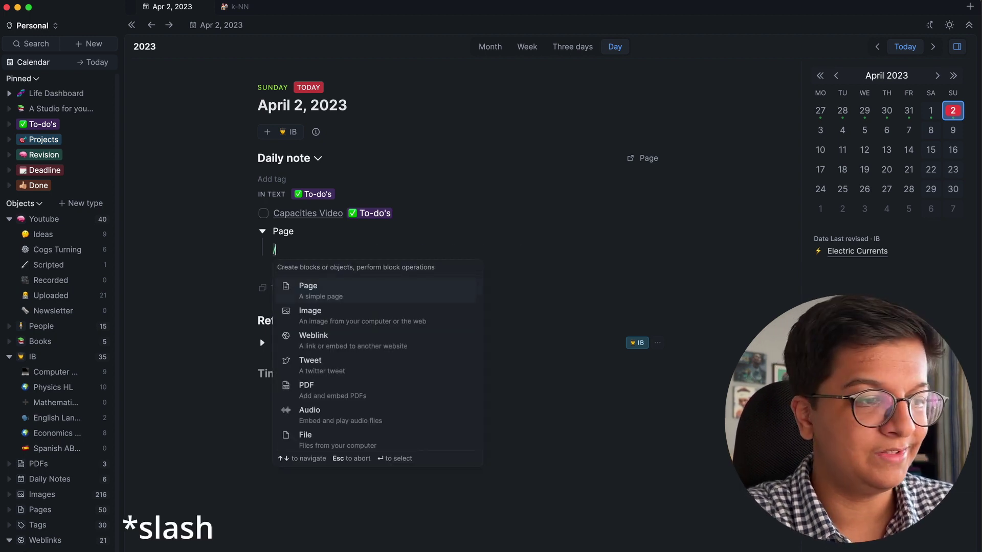
key(BackSpace)
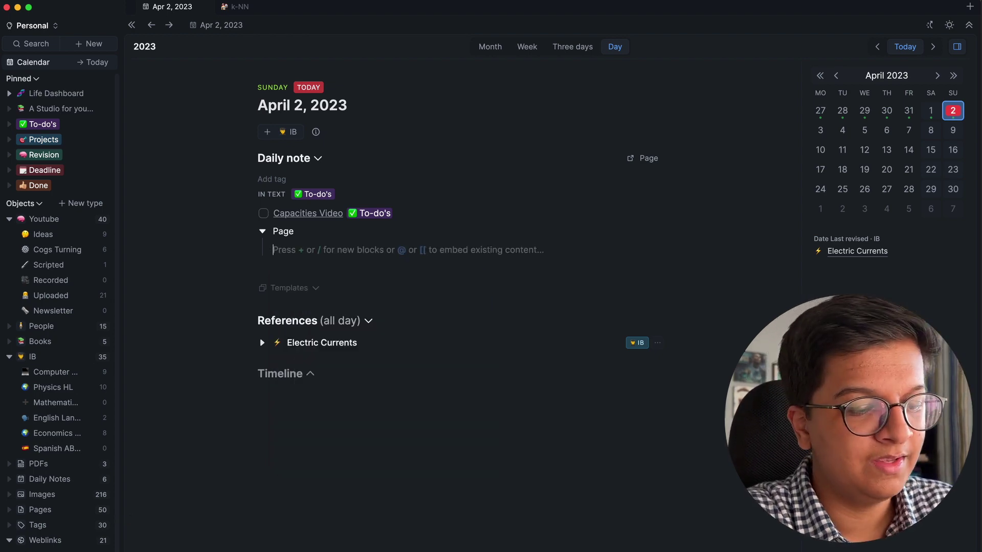
Step: Create a linked page titled after the author's YouTube channel using [[ inside the toggle
text([[[)
key(BackSpace)
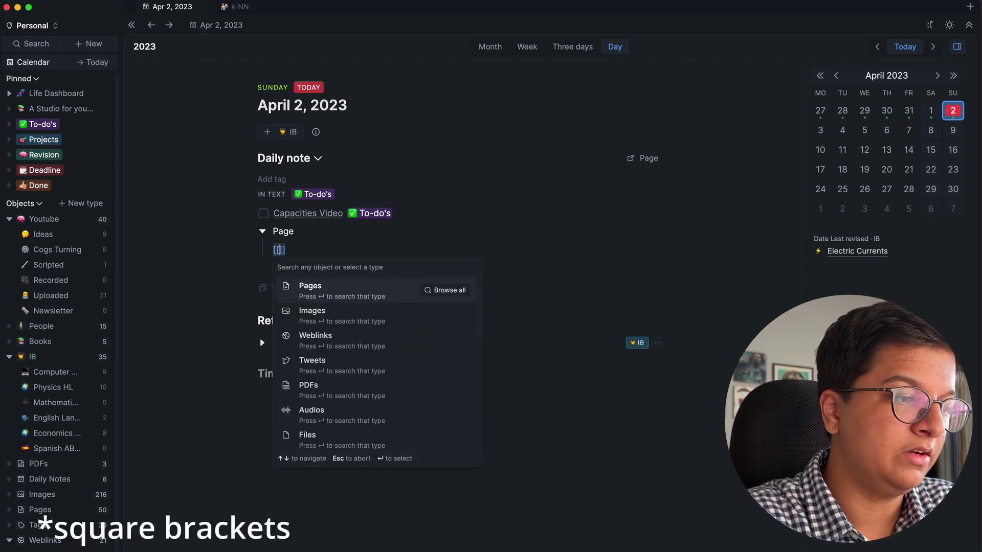
text(Ashwath's Youtube Chan)
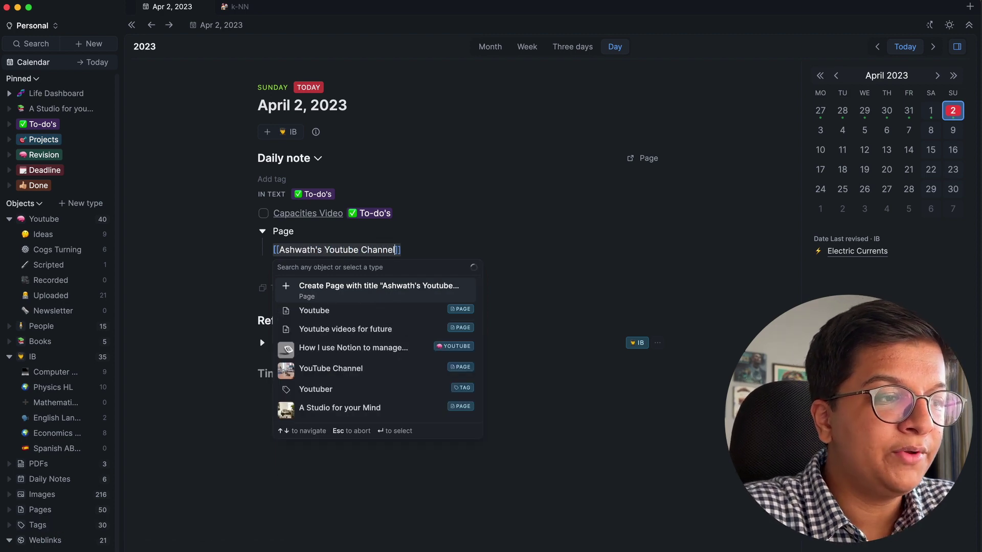
text(nel)
key(Return)
Step: Open the newly linked YouTube channel page from the daily note
click(333, 250)
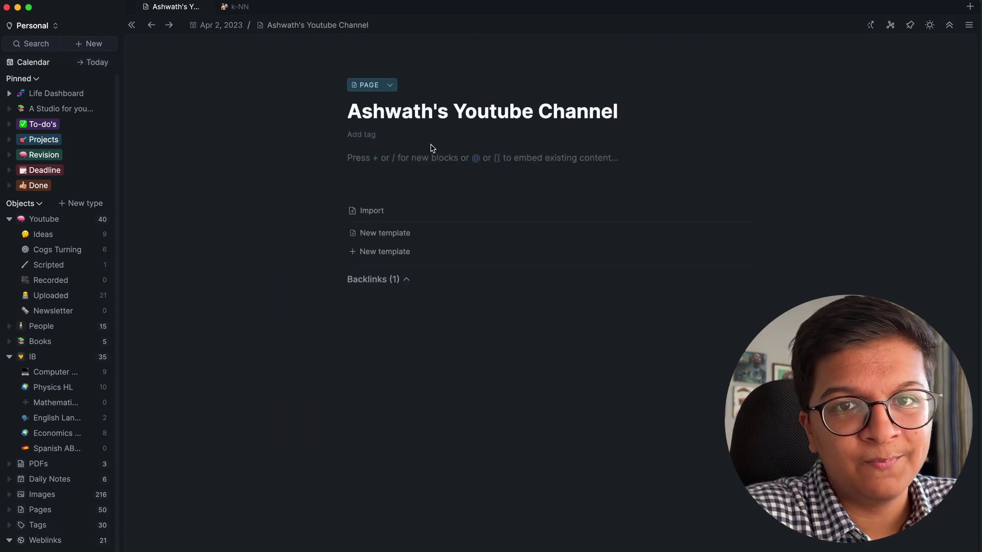
mouse_move(424, 102)
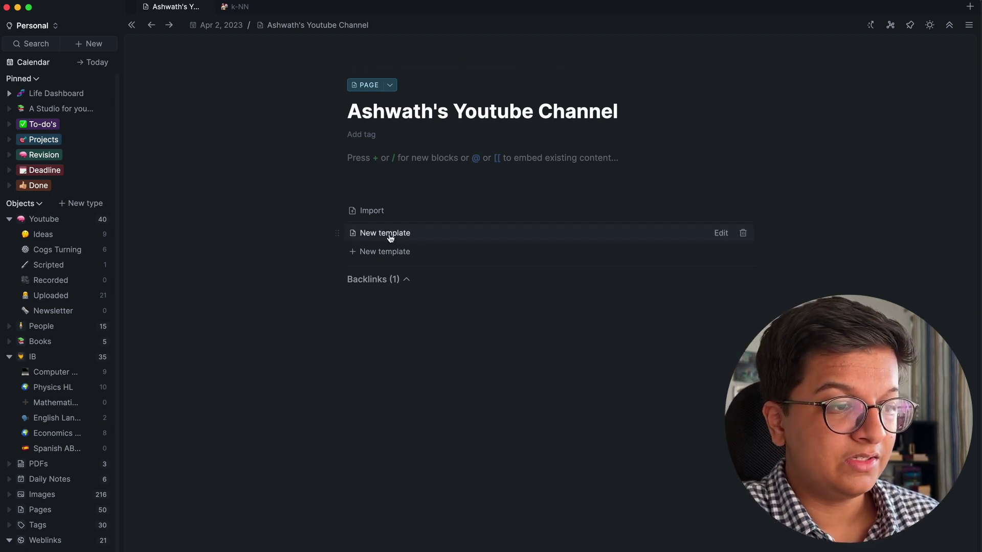
Step: Create a new template with description 'This Template', a Header 2 heading and 'some text'
click(367, 252)
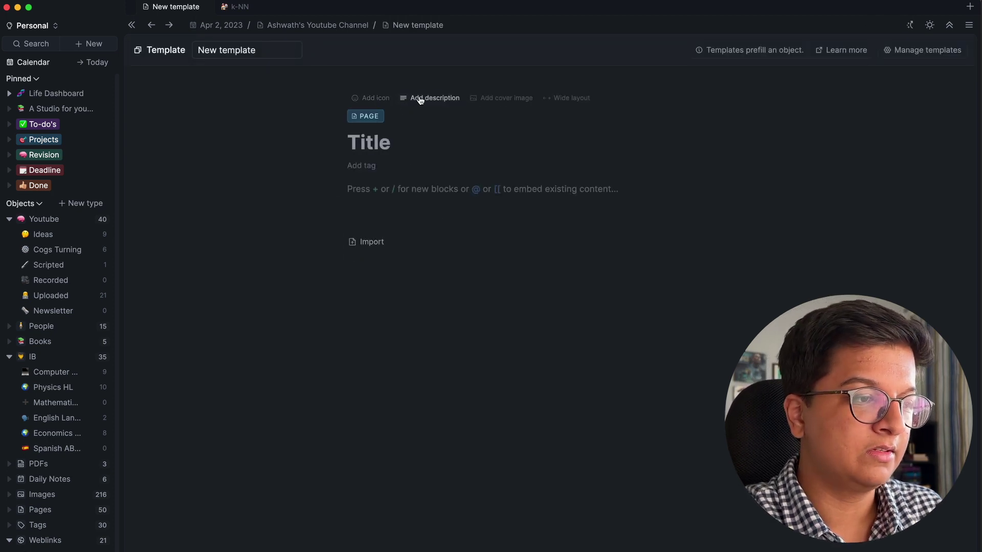
click(388, 169)
text(This Tem)
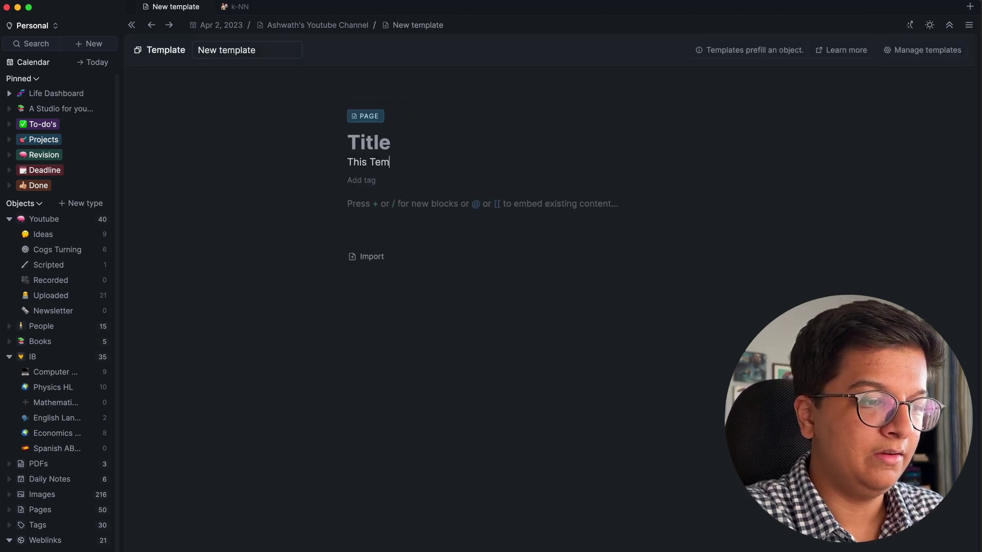
text(plate)
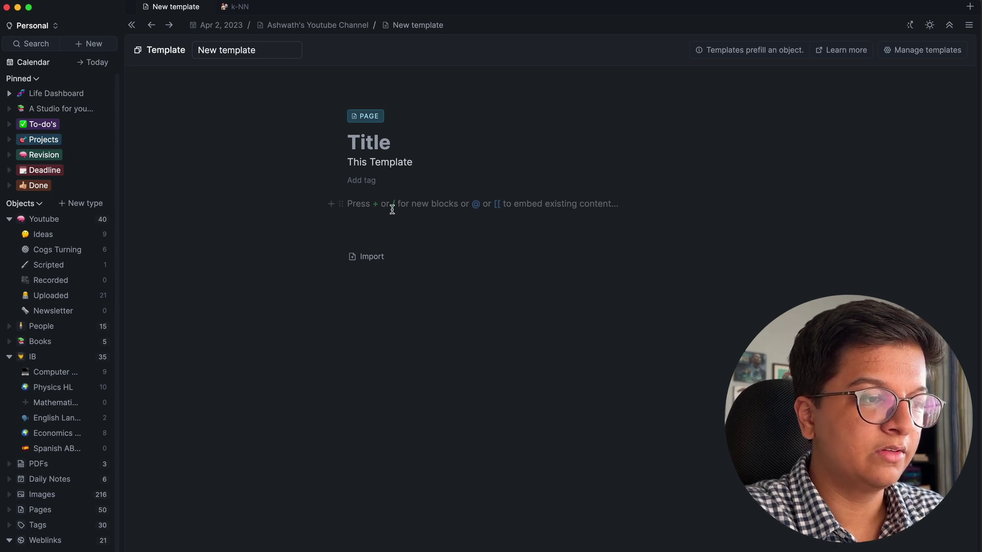
click(384, 202)
text(## Header)
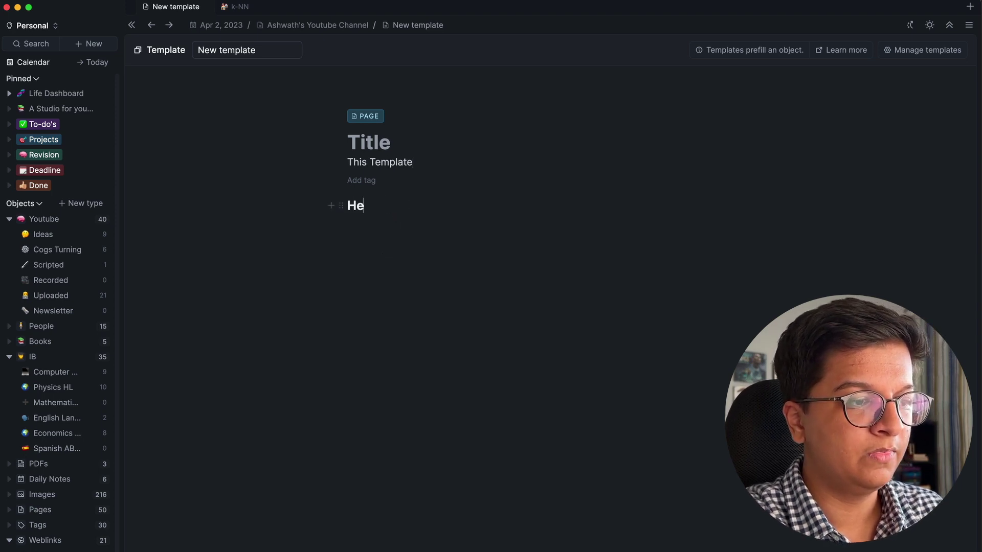
text( 2)
key(Return)
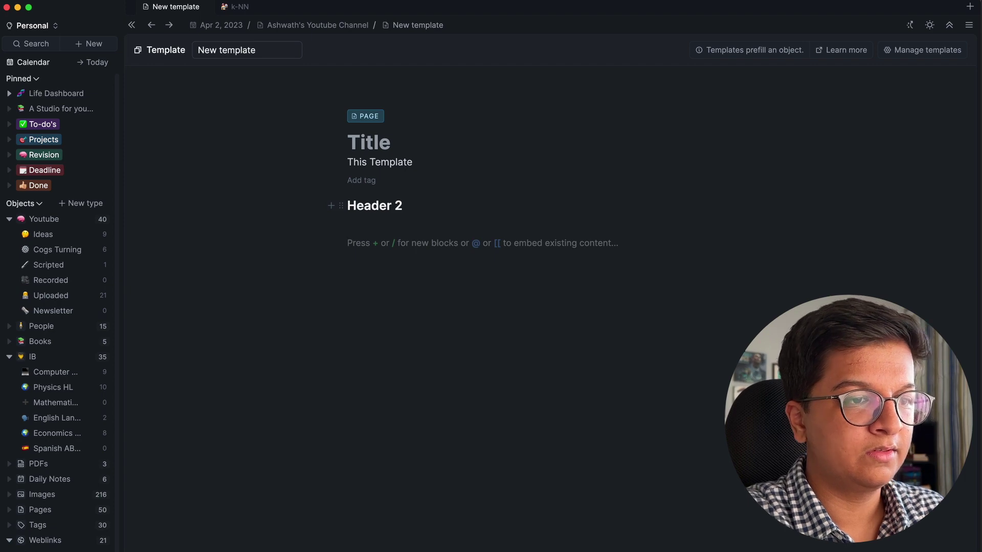
text(some text)
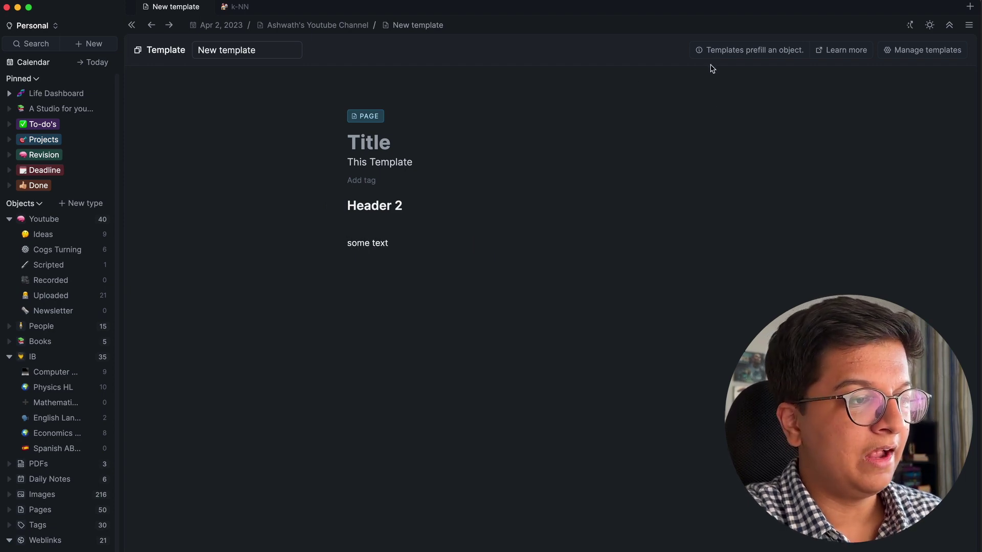
Step: Rename the template to 'Sample Template' and return to the channel page
click(258, 51)
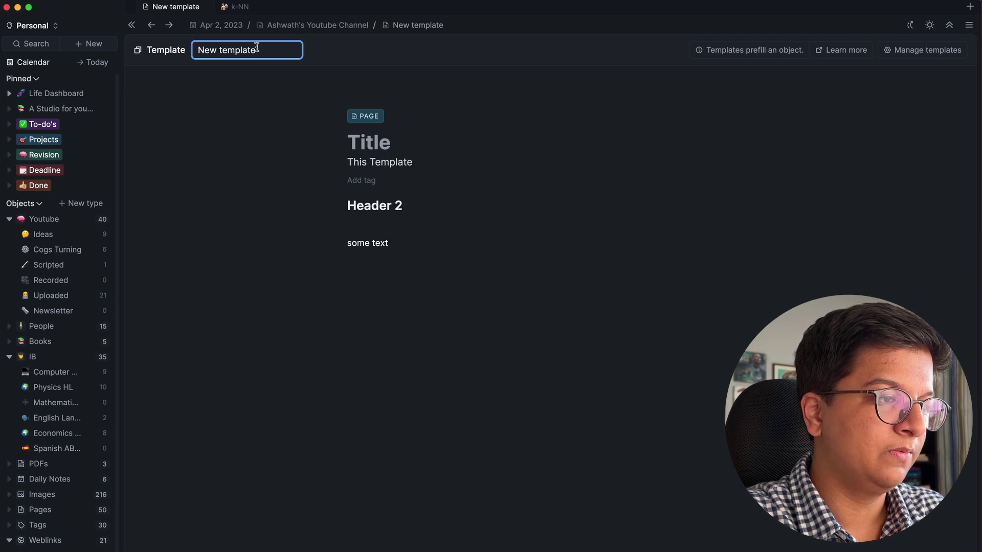
key(BackSpace)
key(BackSpace)
key(BackSpace)
key(BackSpace)
key(BackSpace)
key(BackSpace)
key(BackSpace)
key(BackSpace)
key(BackSpace)
key(BackSpace)
key(BackSpace)
key(BackSpace)
text(Sample Template)
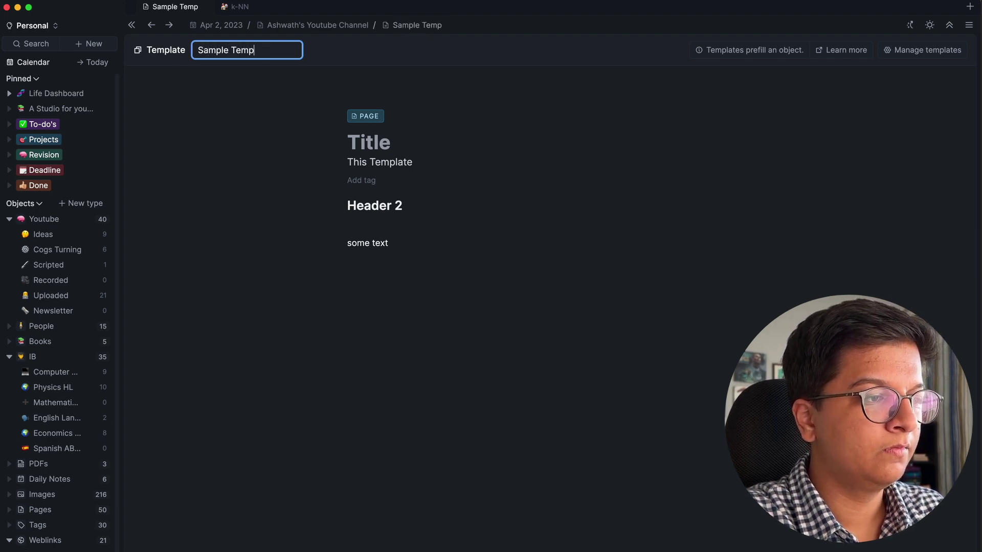
click(237, 134)
click(152, 32)
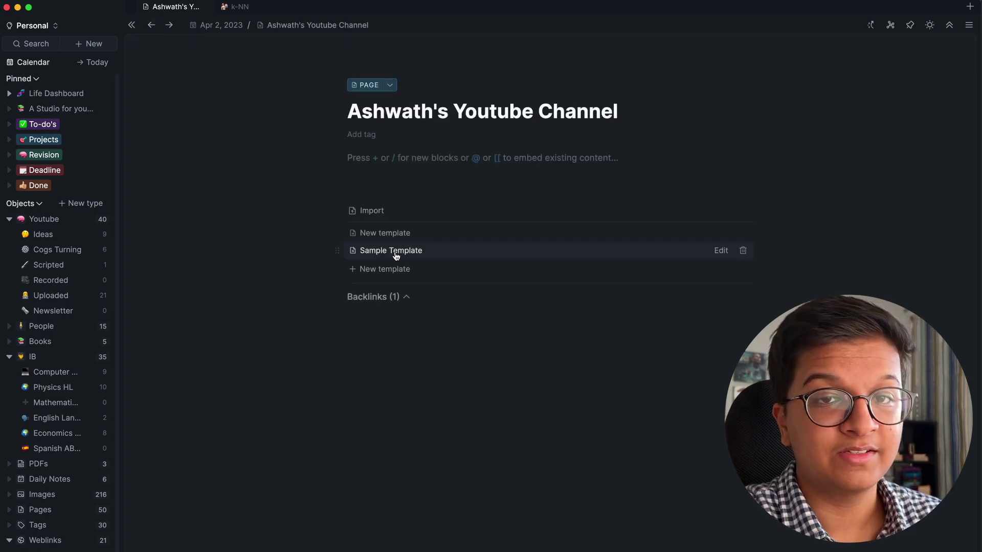
Step: Apply Sample Template to the channel page and expand its Backlinks (1)
click(395, 261)
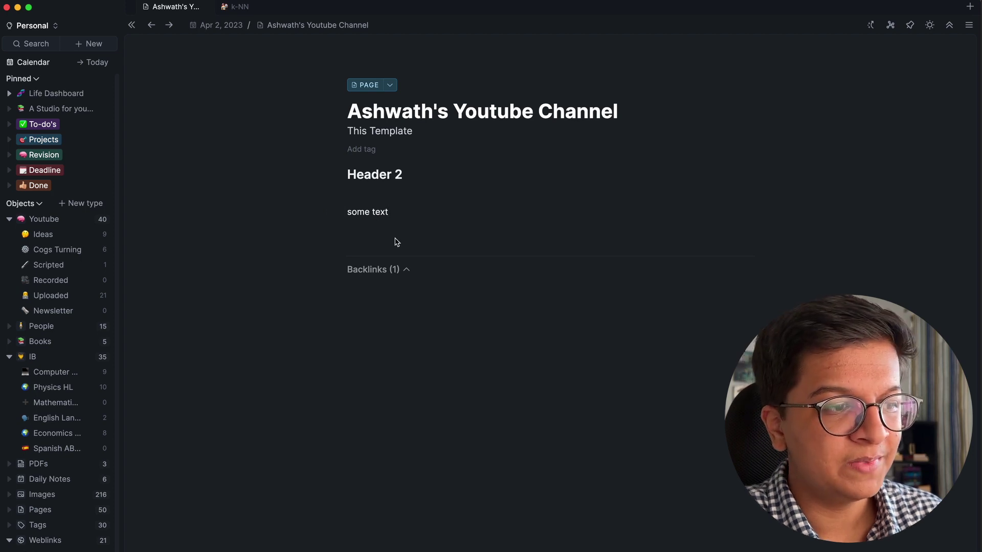
click(407, 272)
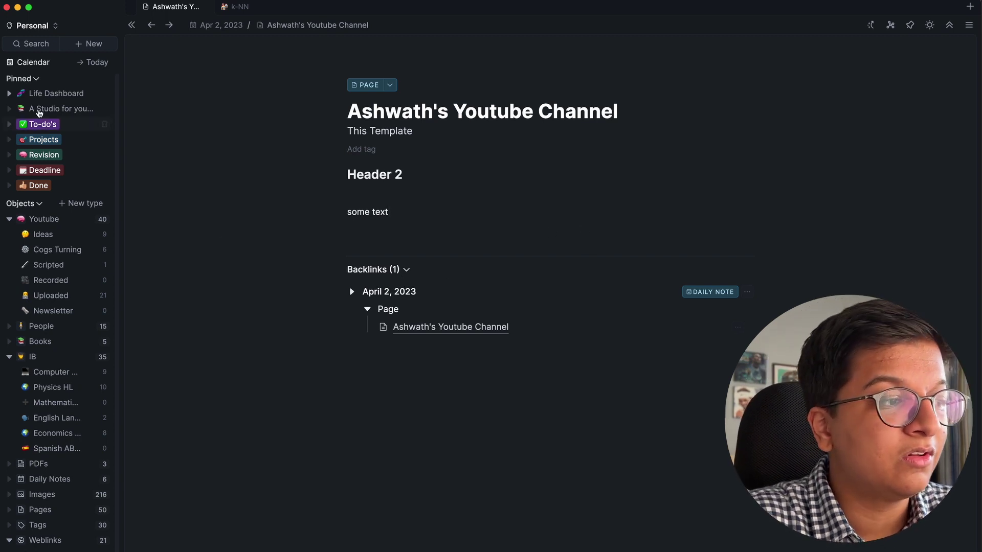
Step: Open 'A Studio for your Mind' from Life Dashboard's pinned items, trying light theme then back to dark
click(75, 95)
click(68, 113)
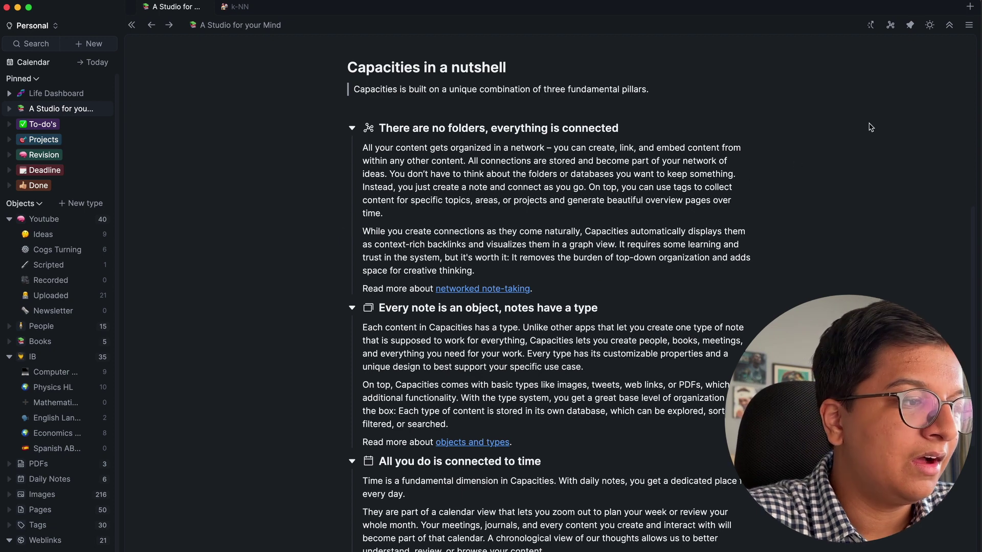
scroll(871, 124, up, 8)
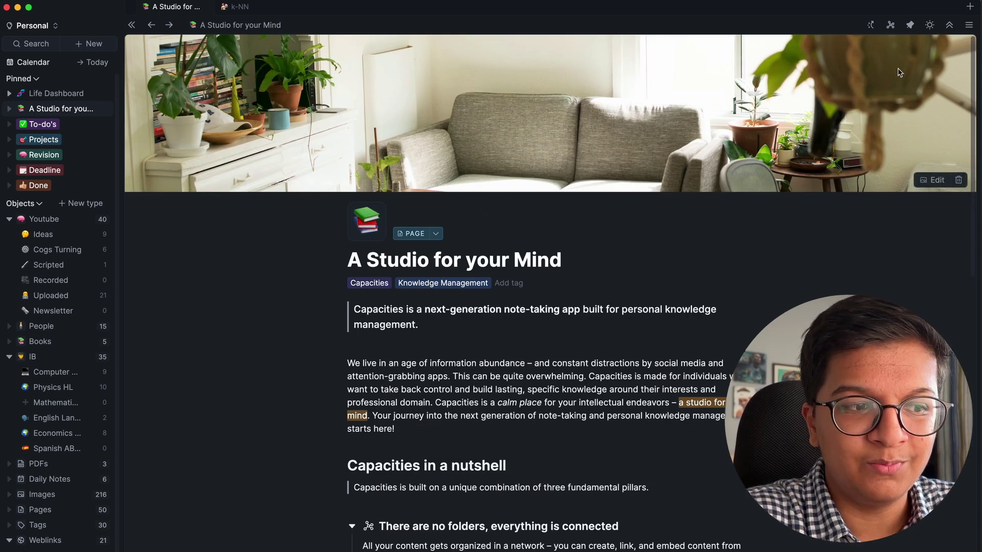
click(929, 25)
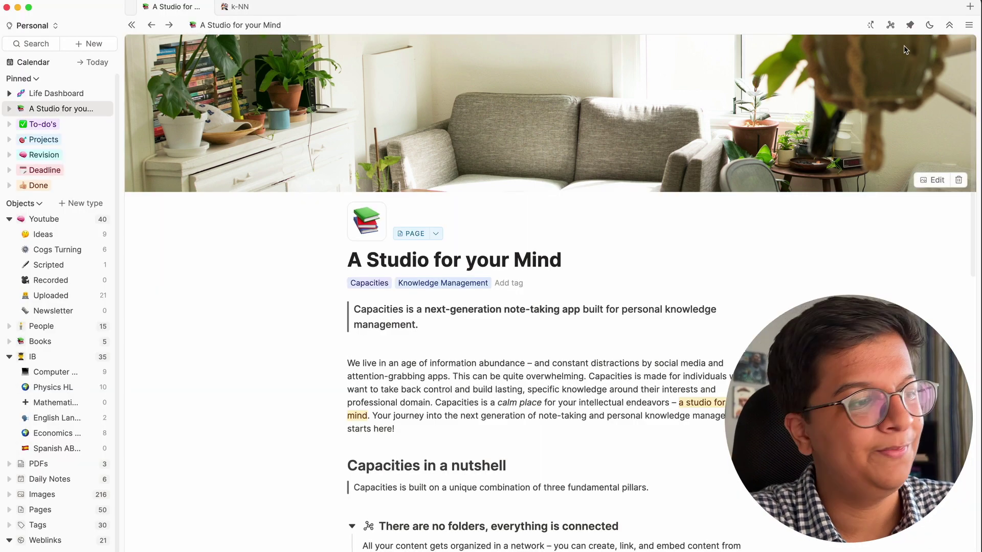
click(928, 26)
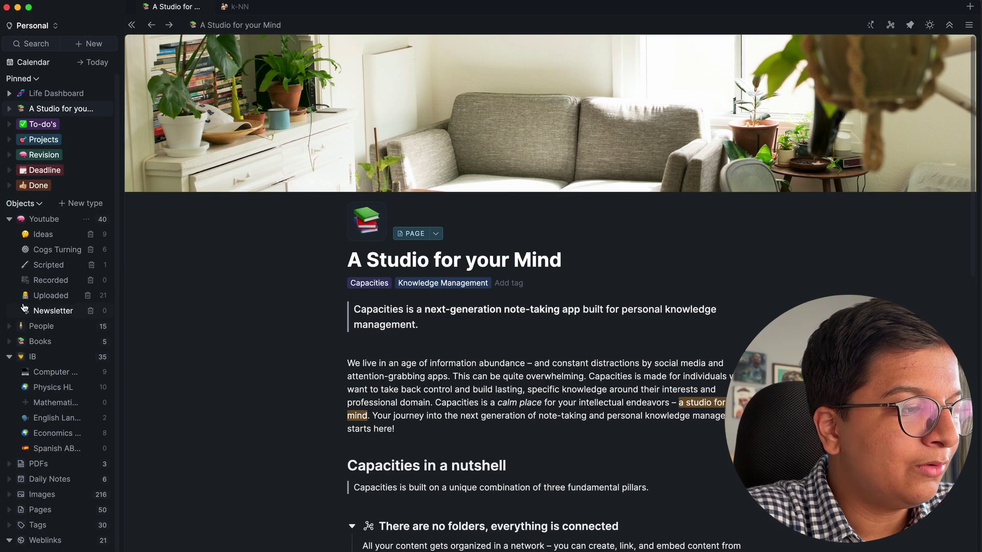
Step: Open the To-do's tag, then search 'deadline' with Cmd+K and open the Deadline tag
click(44, 127)
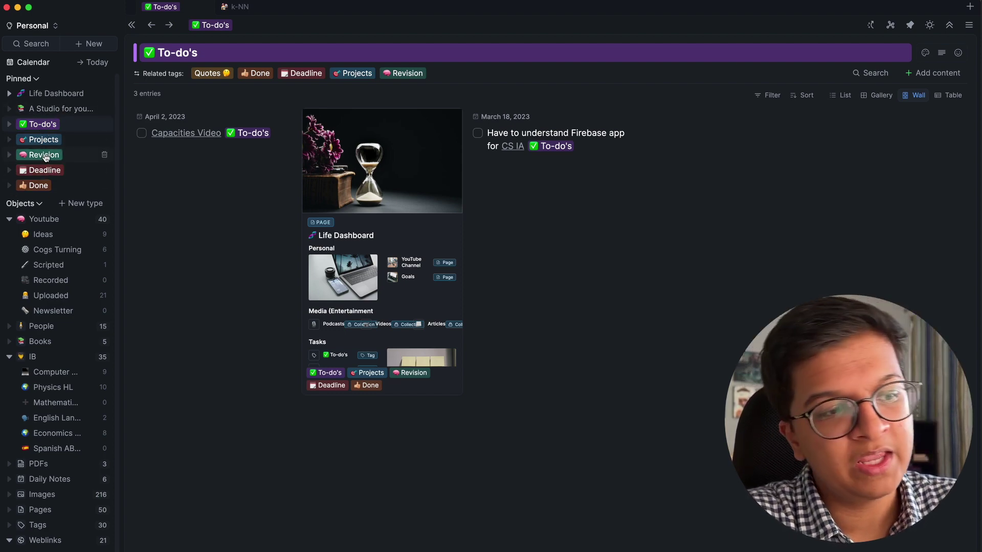
key(super+k)
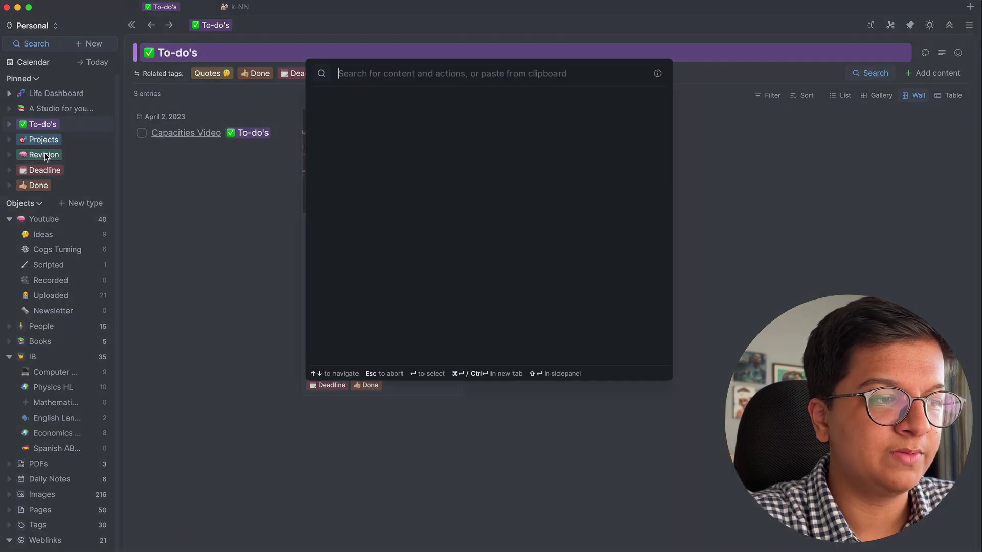
text(deadline)
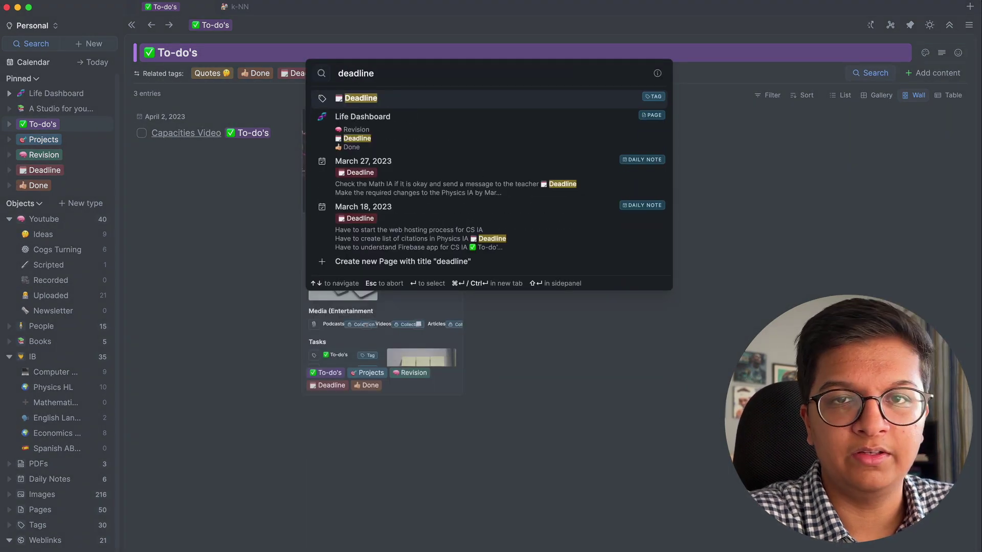
key(Return)
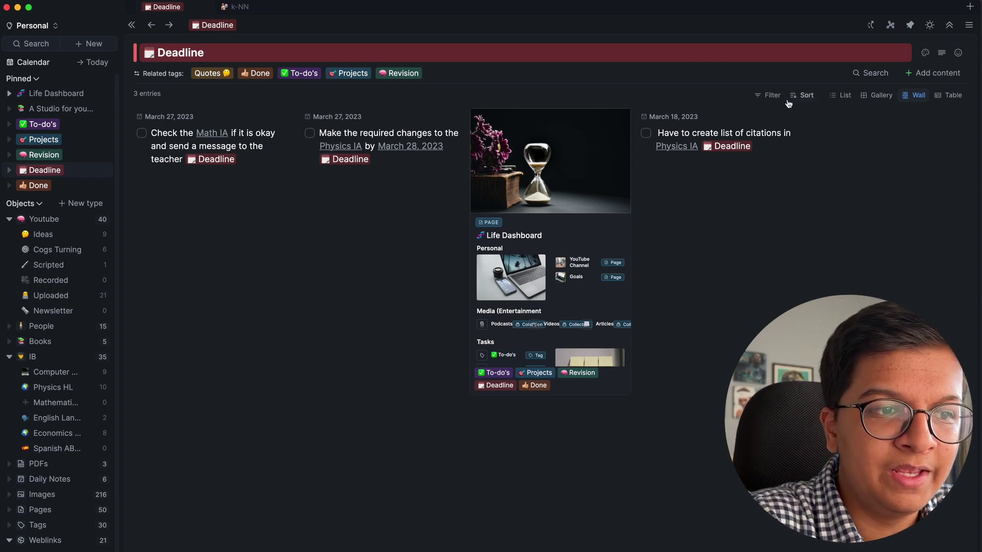
Step: View the Deadline entries as list, gallery and wall, then open the Images collection
click(841, 96)
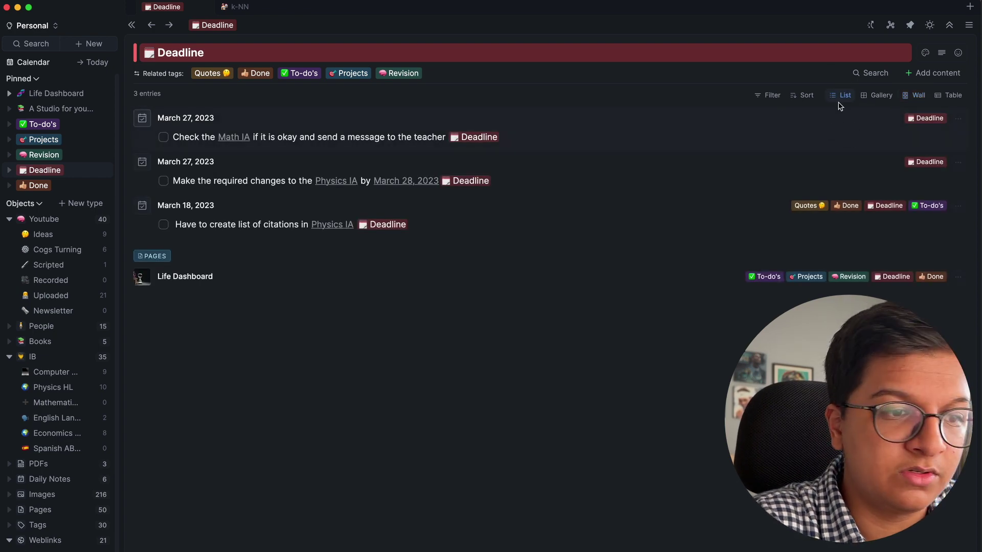
click(885, 100)
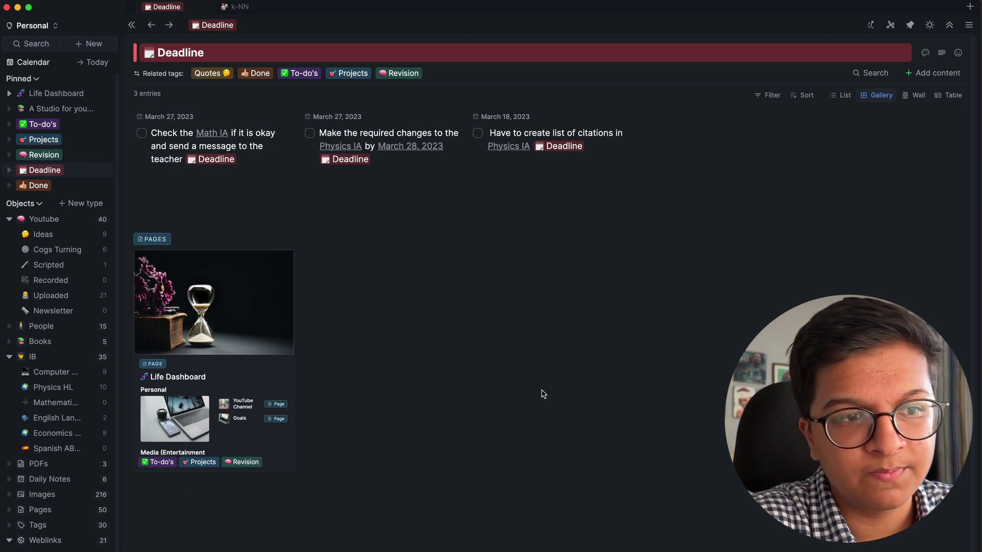
click(915, 97)
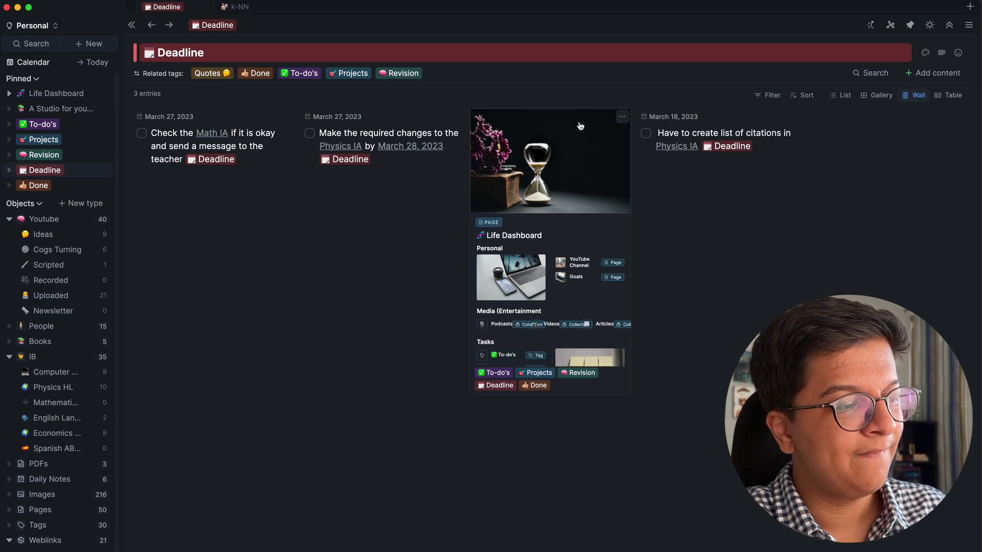
click(69, 500)
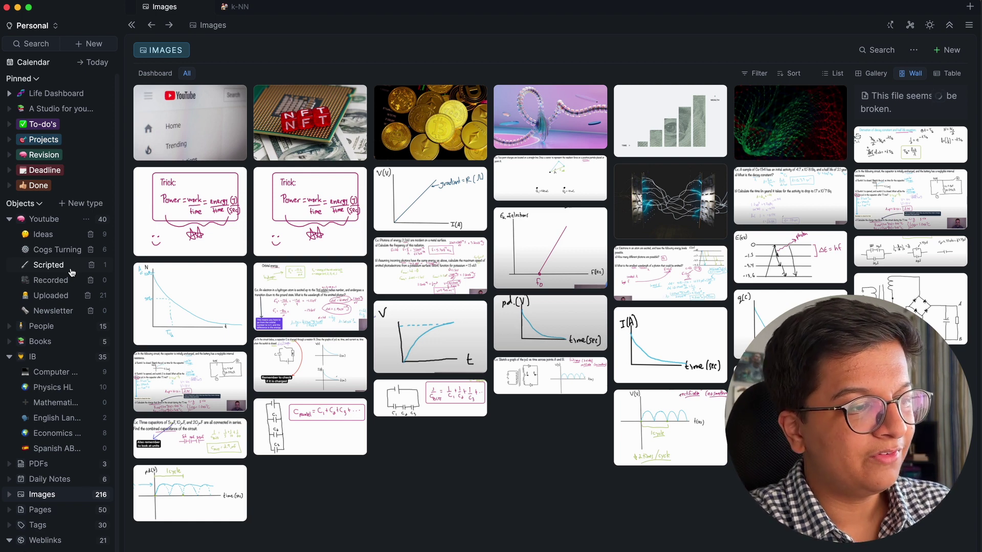
Step: Show the Youtube objects as a list, then browse IB, Weblinks and the Ideas collection
click(52, 219)
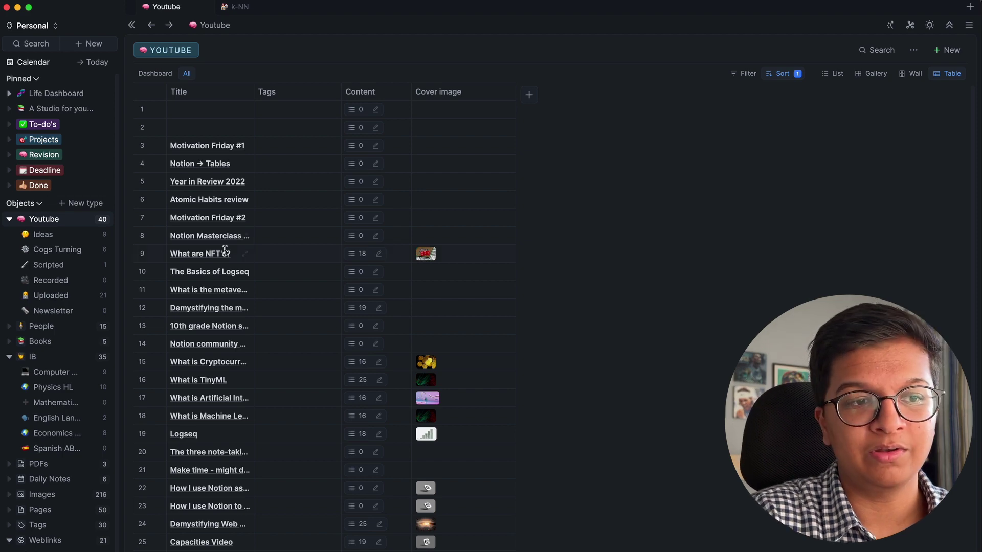
click(836, 75)
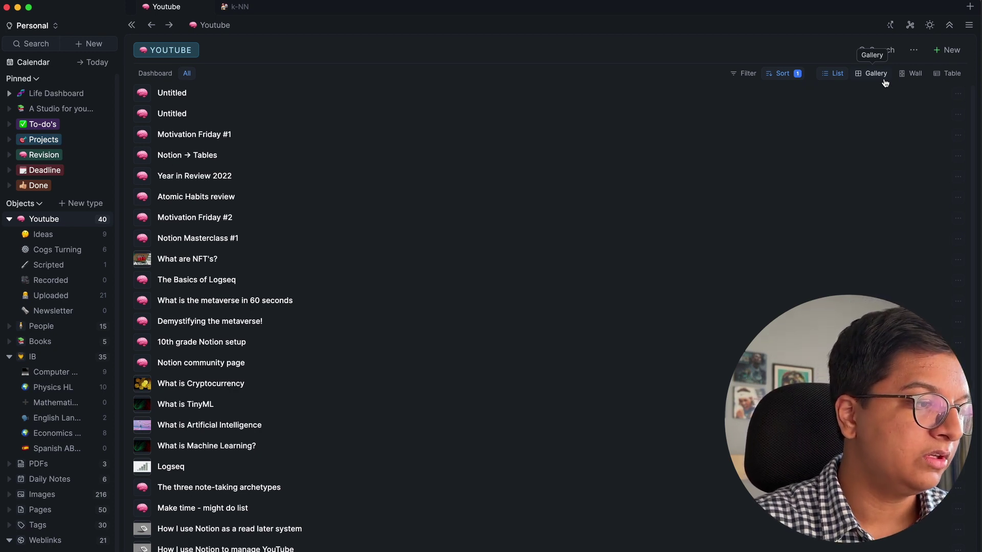
click(38, 359)
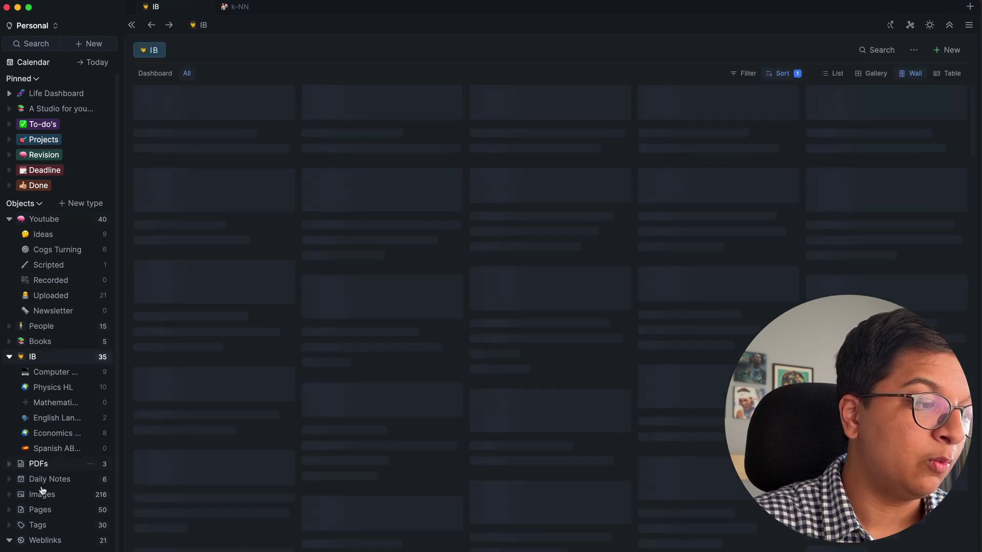
click(39, 542)
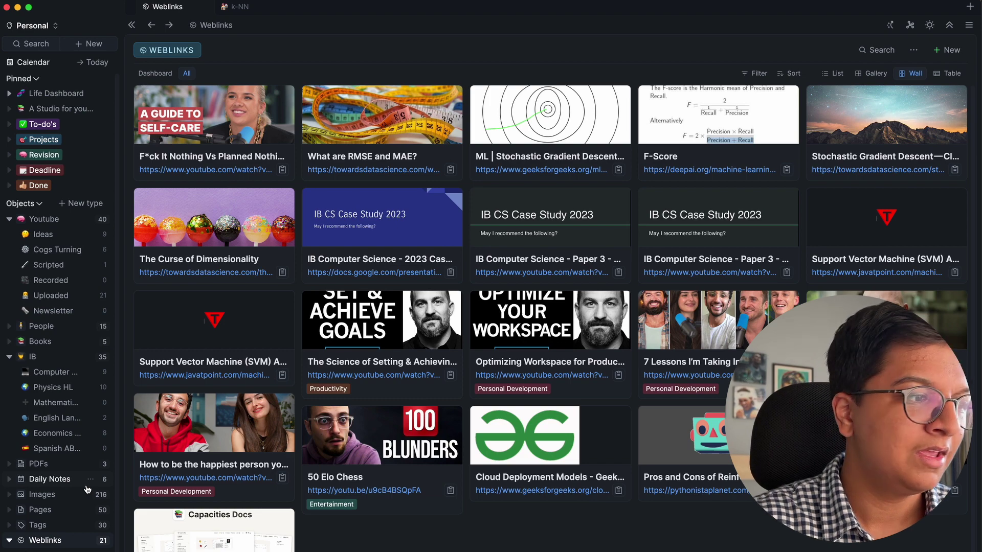
click(45, 235)
Step: Look through Scripted, People and the empty Newsletter, then open Youtube Ideas with its 9 video-idea cards
click(67, 266)
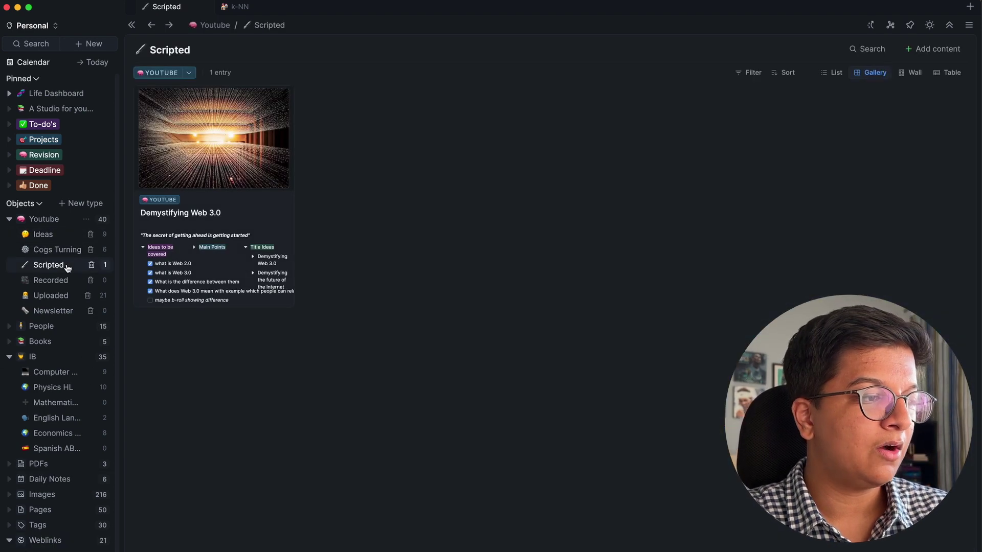
click(54, 325)
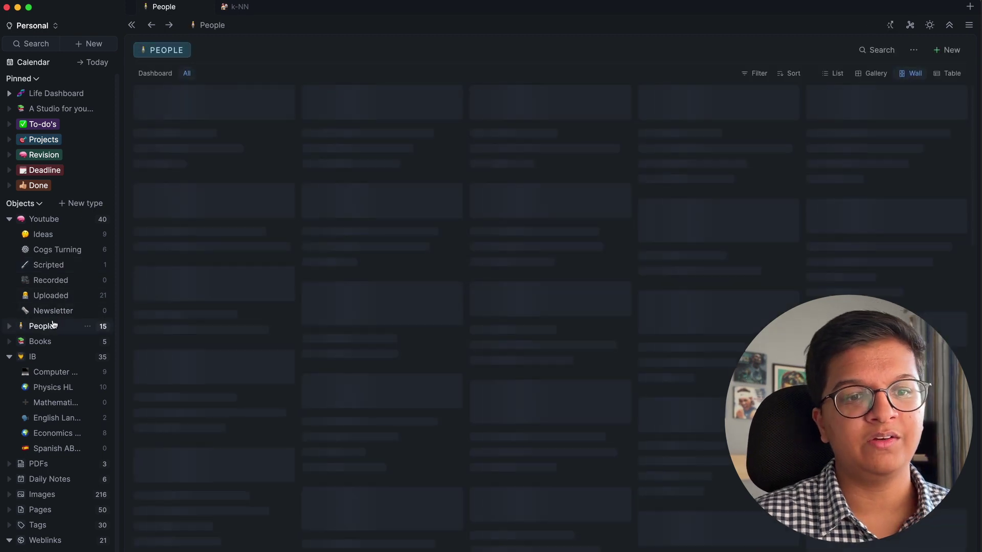
click(55, 311)
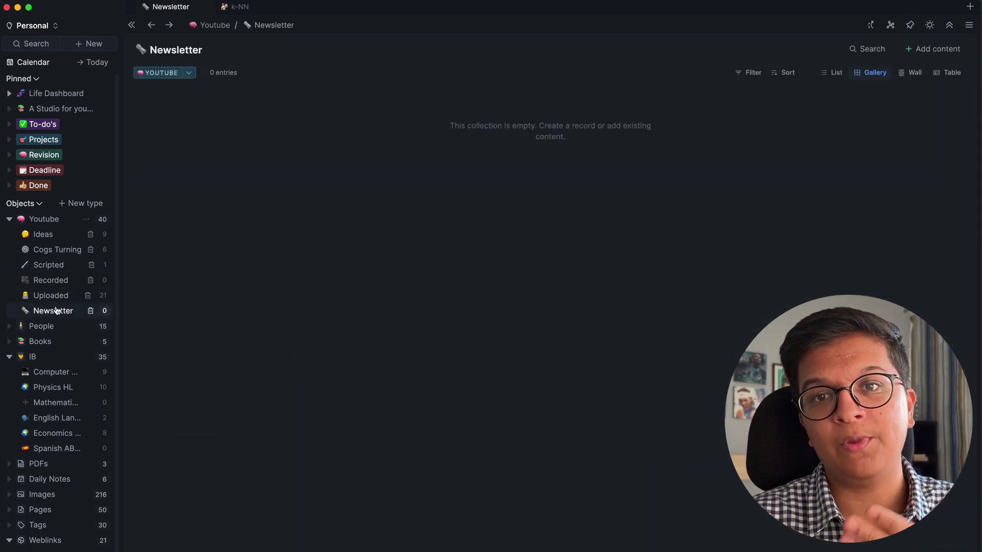
click(38, 235)
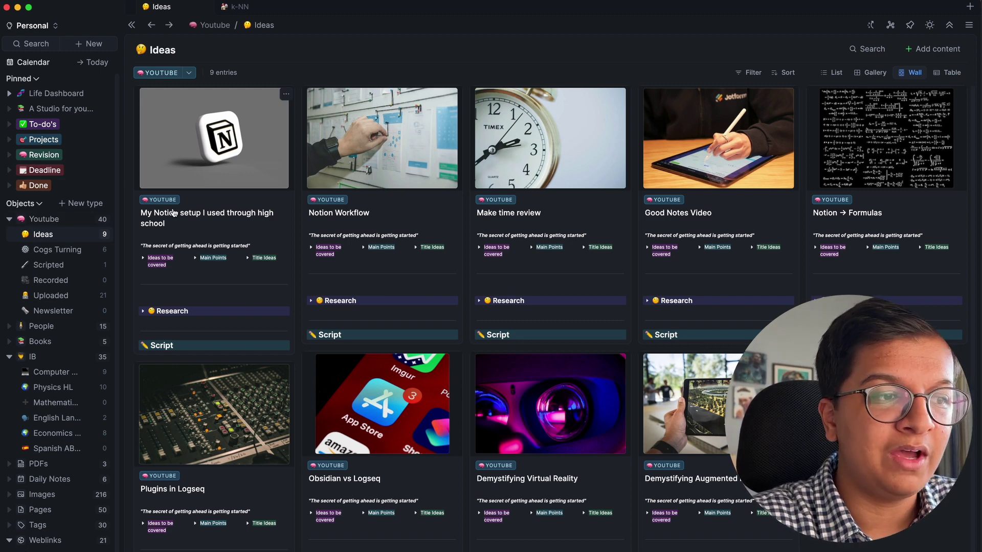
Step: Search 'paper 3' and open The Paper 3 page
key(super+k)
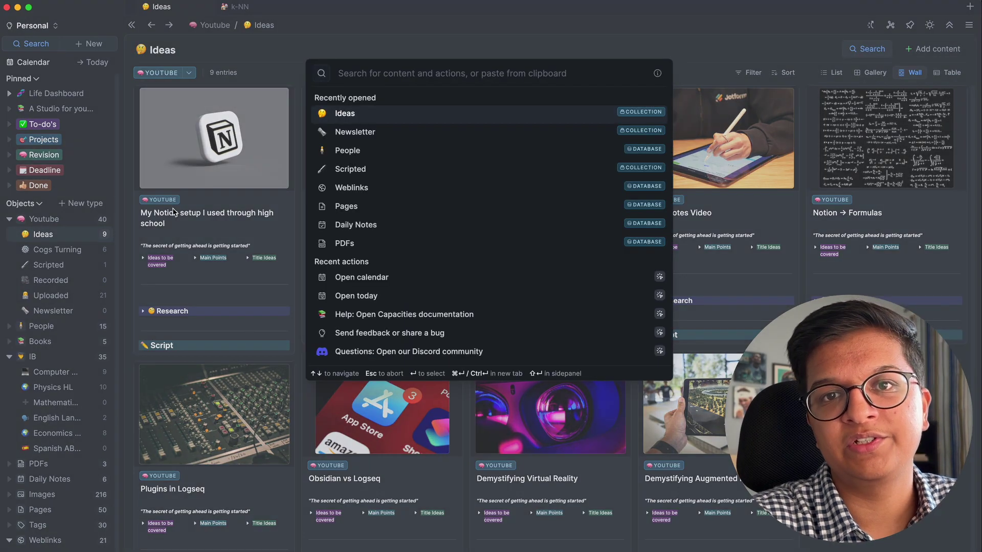
text(paper 3)
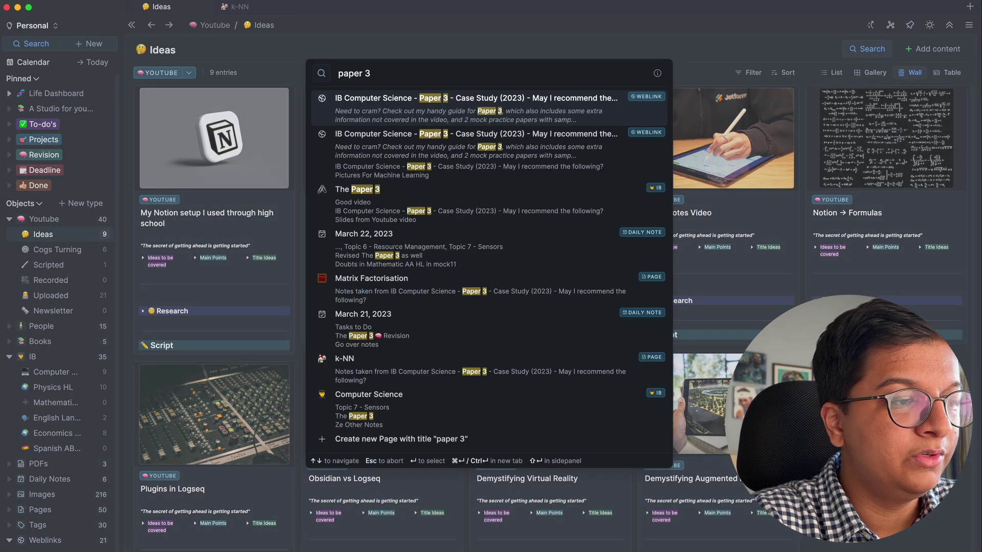
key(Down)
key(Down)
key(Down)
key(Up)
key(Return)
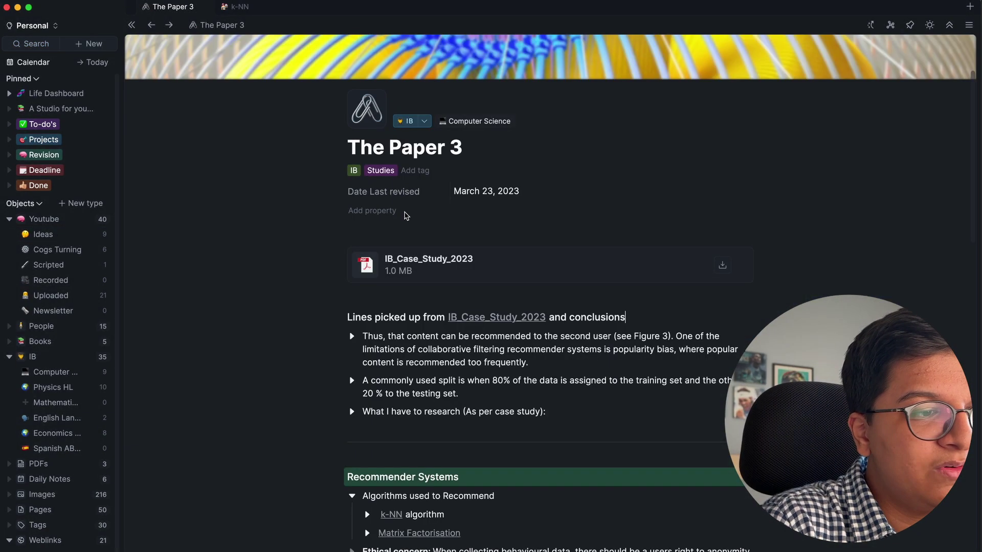
scroll(603, 241, down, 15)
scroll(603, 241, up, 20)
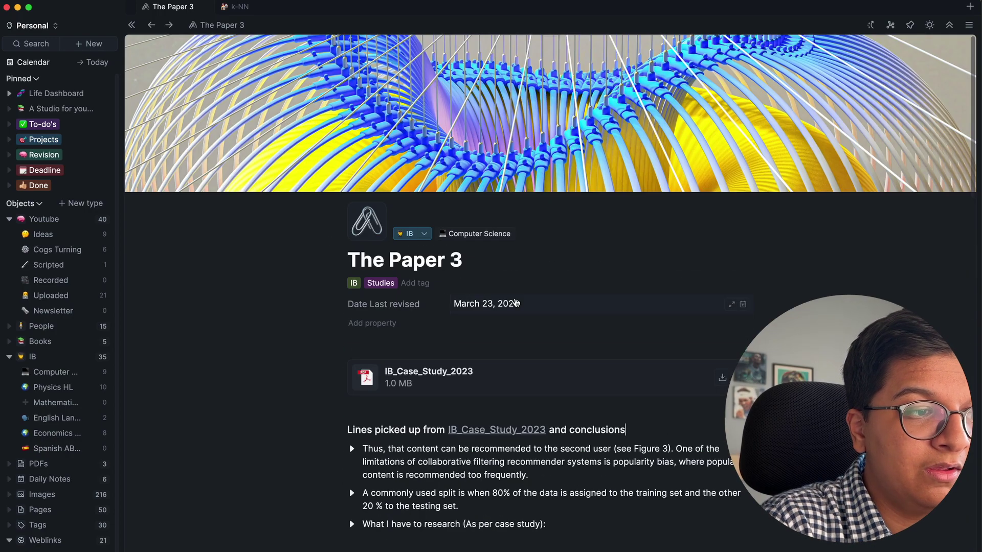
scroll(515, 303, down, 15)
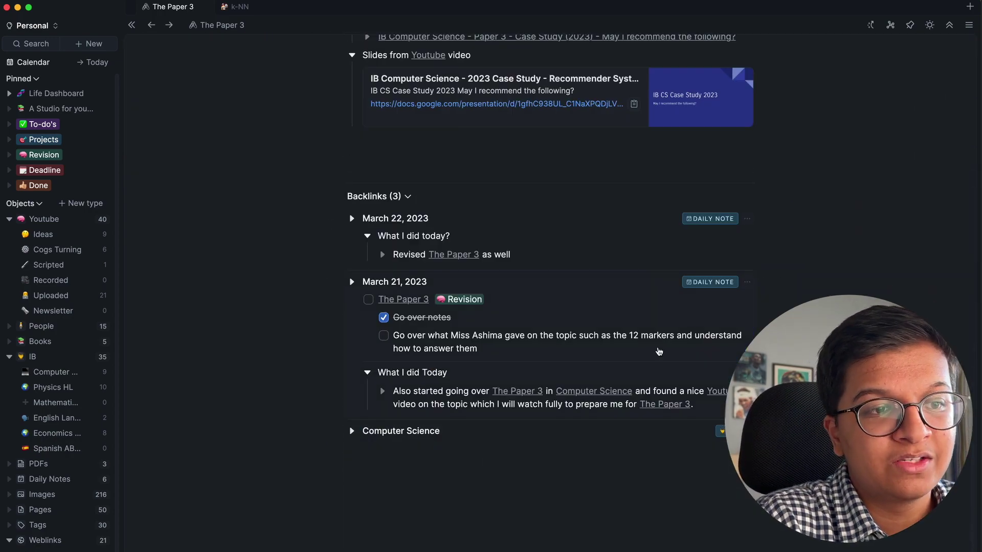
scroll(619, 378, up, 20)
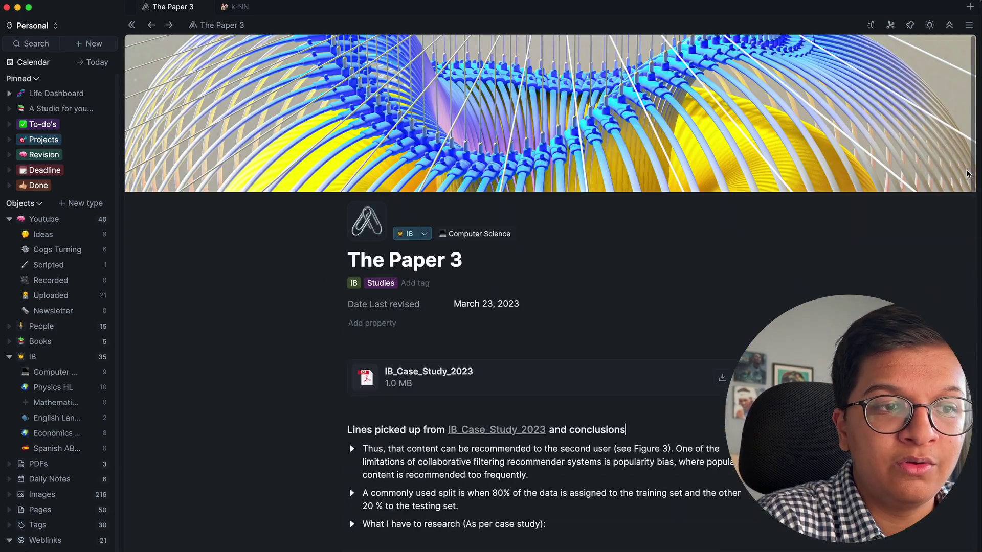
Step: Show the graph of The Paper 3's linked topics, such as k-NN and Clustering
click(892, 26)
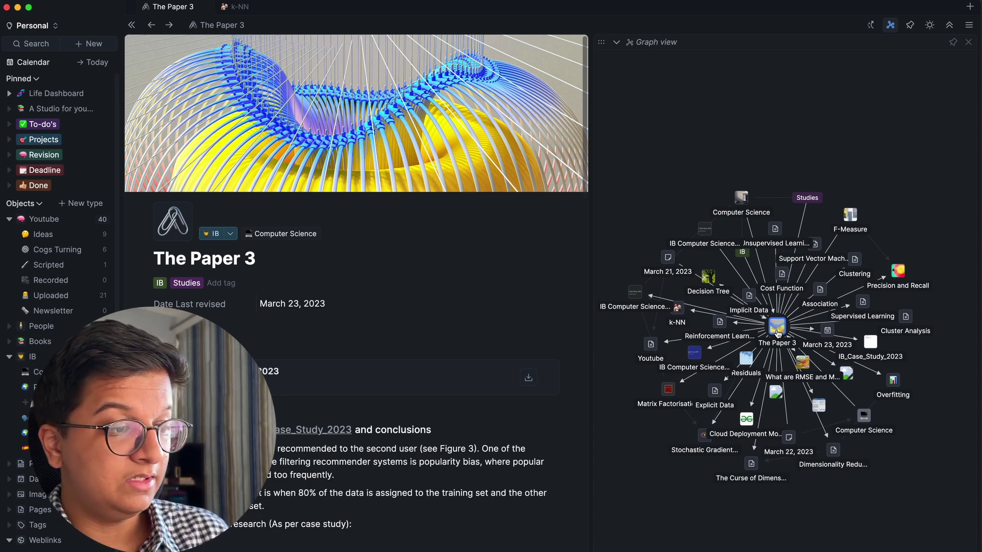
scroll(335, 431, down, 20)
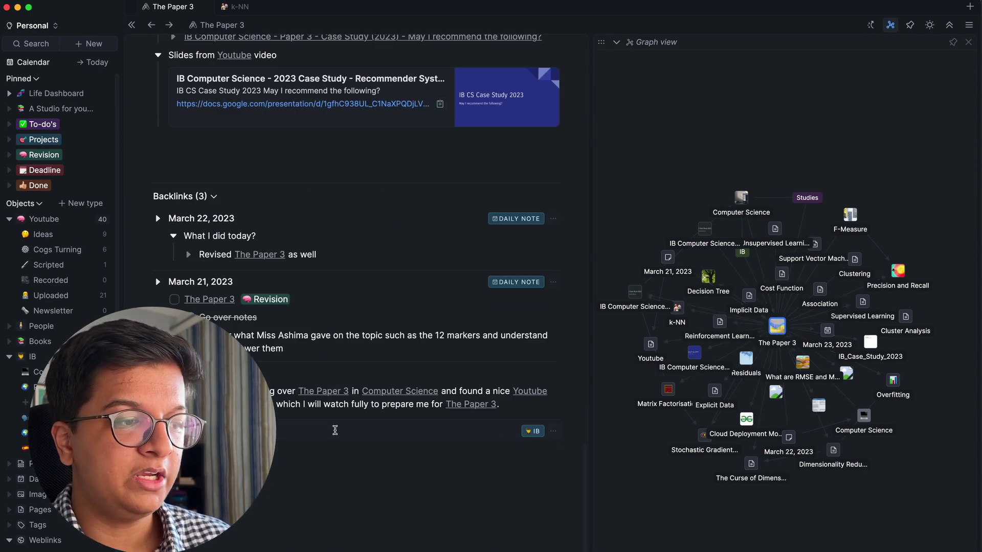
scroll(336, 430, up, 20)
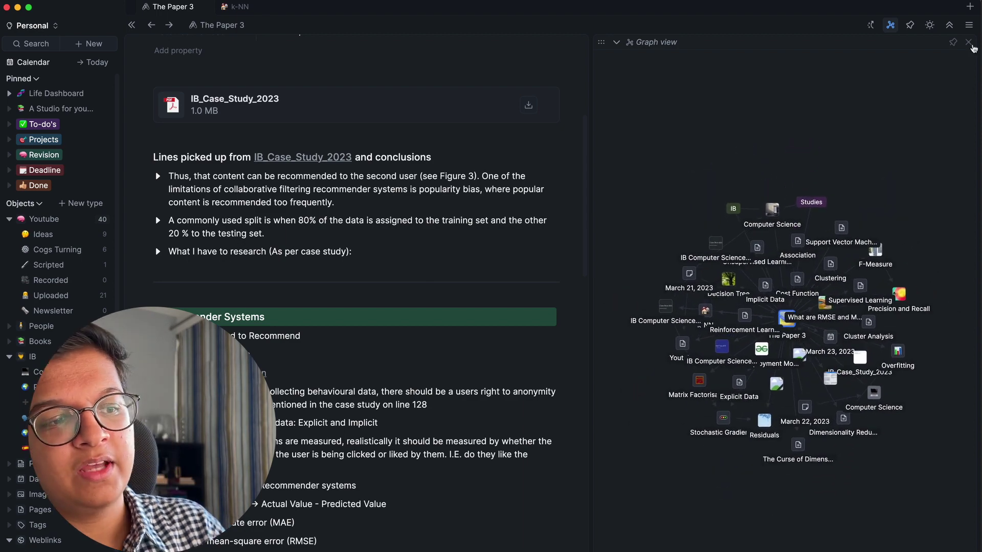
Step: Close the graph, open the k-NN link in a new tab, then return to The Paper 3
click(967, 43)
scroll(783, 195, down, 5)
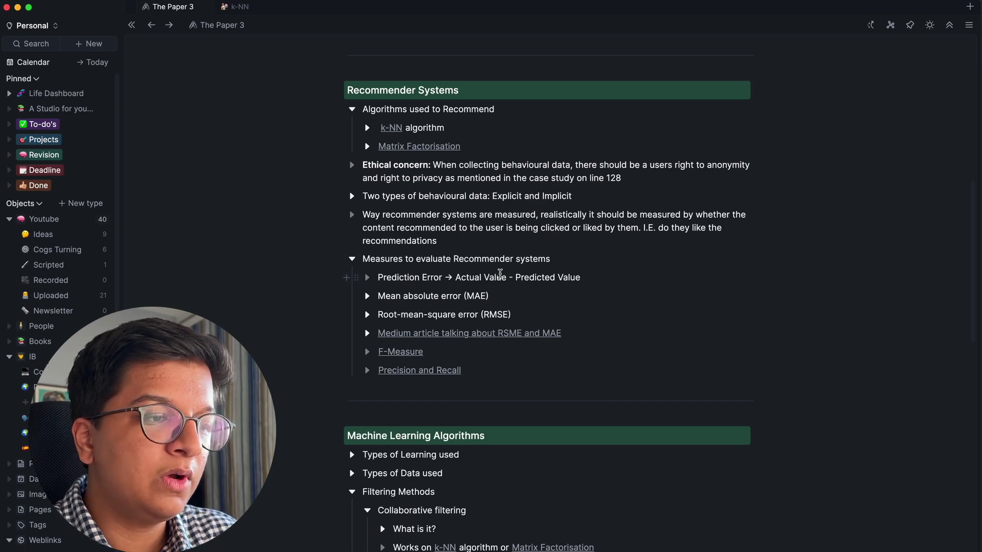
click(391, 128)
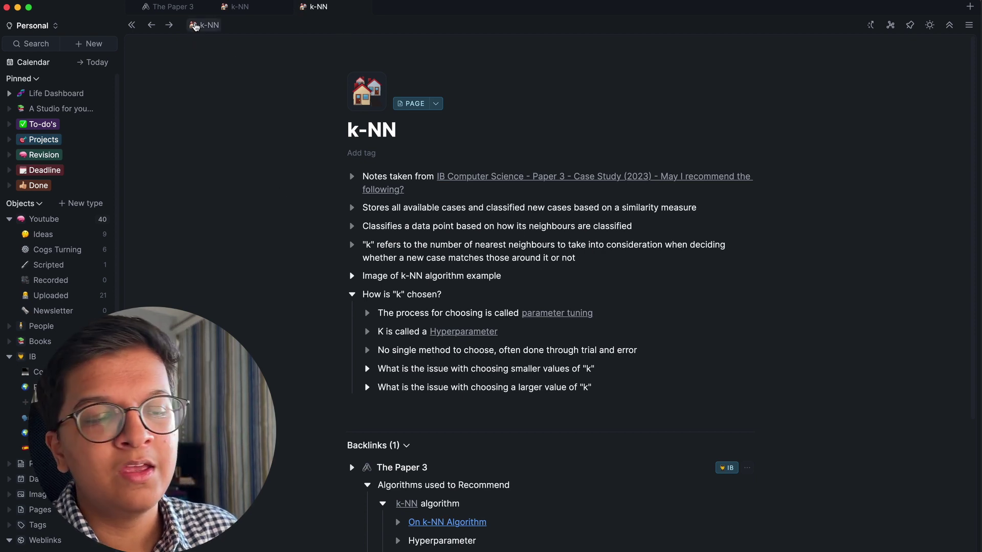
click(167, 11)
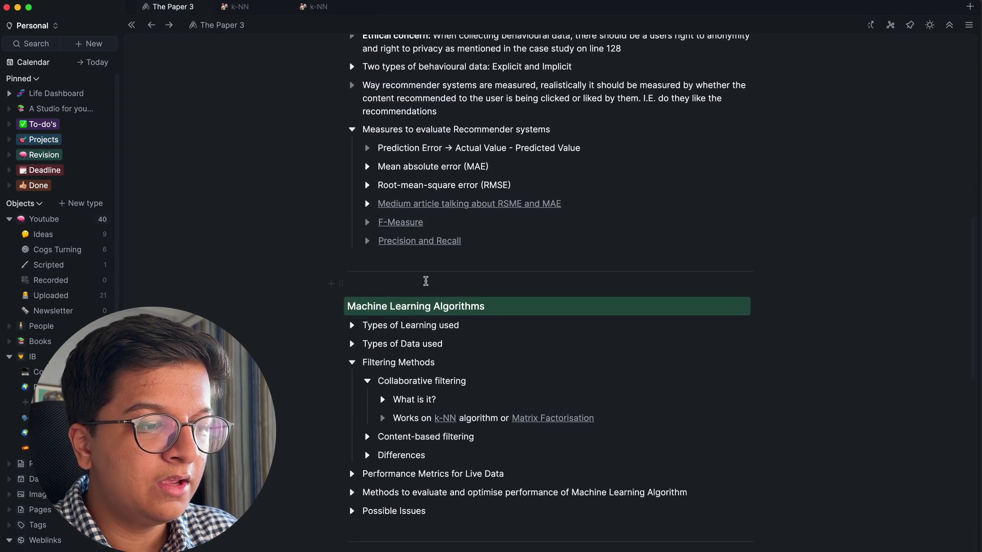
Step: Open the k-NN page in a side panel beside The Paper 3
click(444, 420)
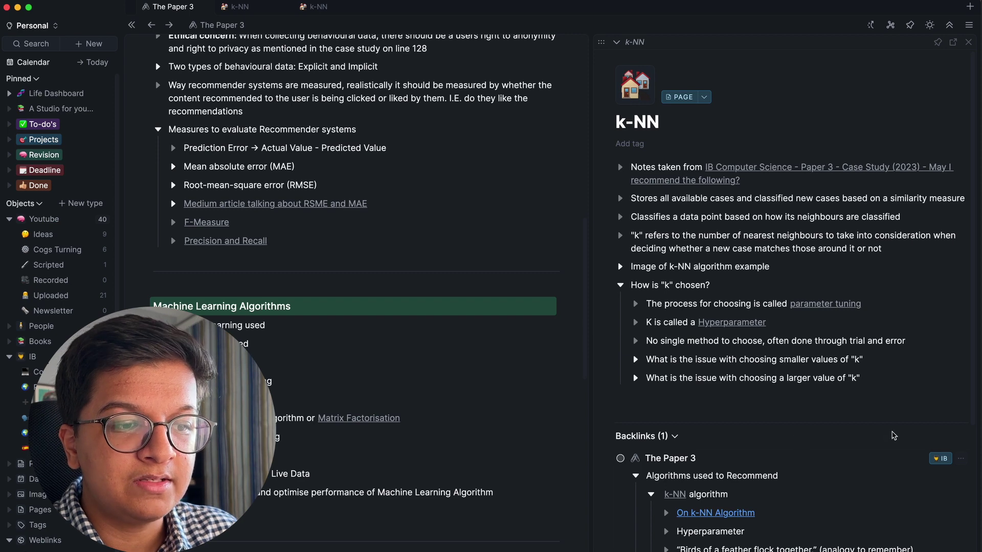
scroll(783, 450, down, 5)
scroll(749, 302, up, 5)
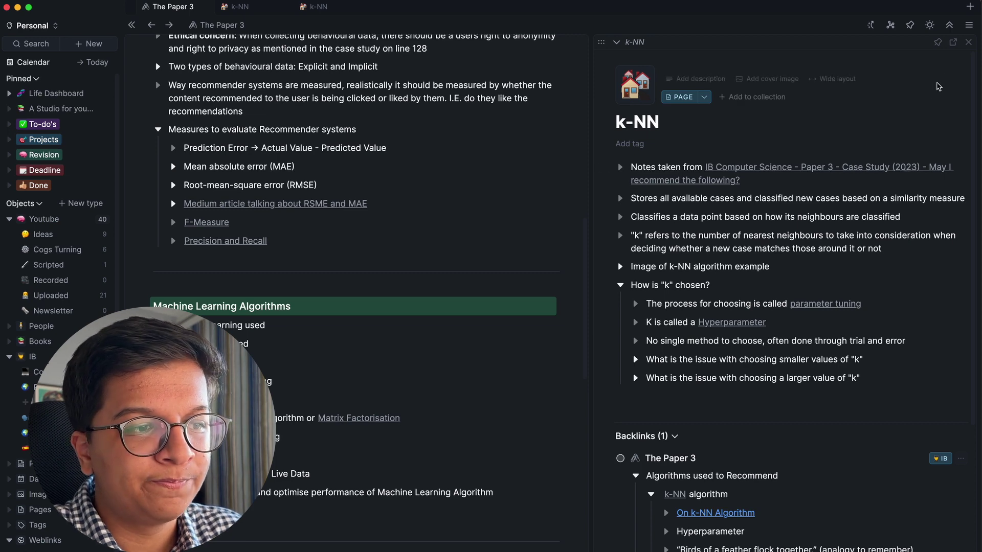
Step: Close the k-NN panel and open 'The Science of Setting & Achieving Goals' via a 'huberman lab' search
click(969, 44)
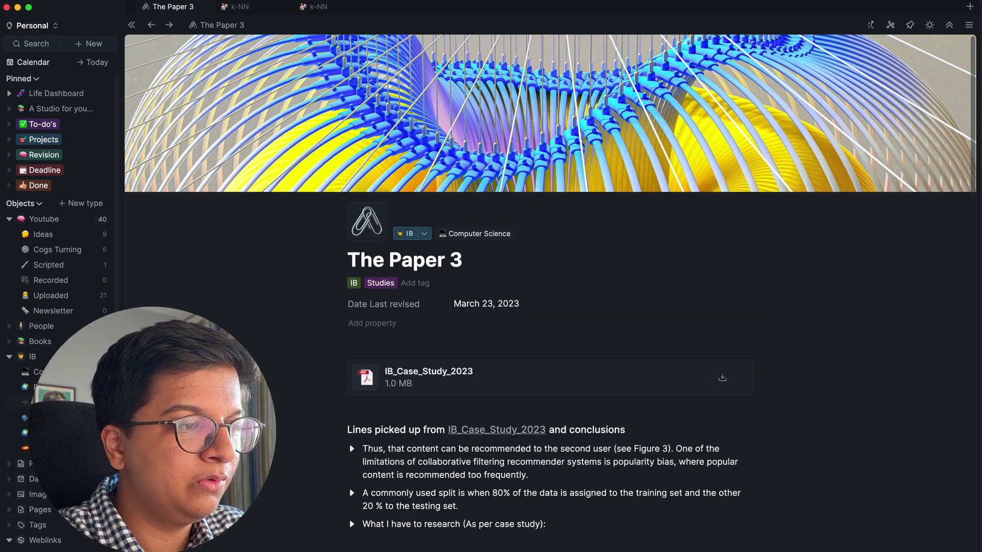
key(super+s)
text(hub)
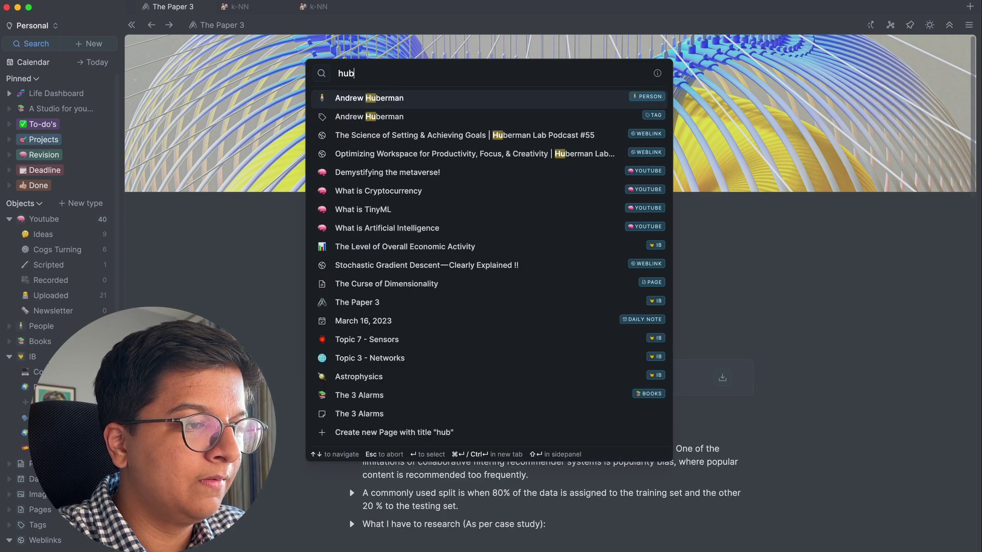
text(erman lab)
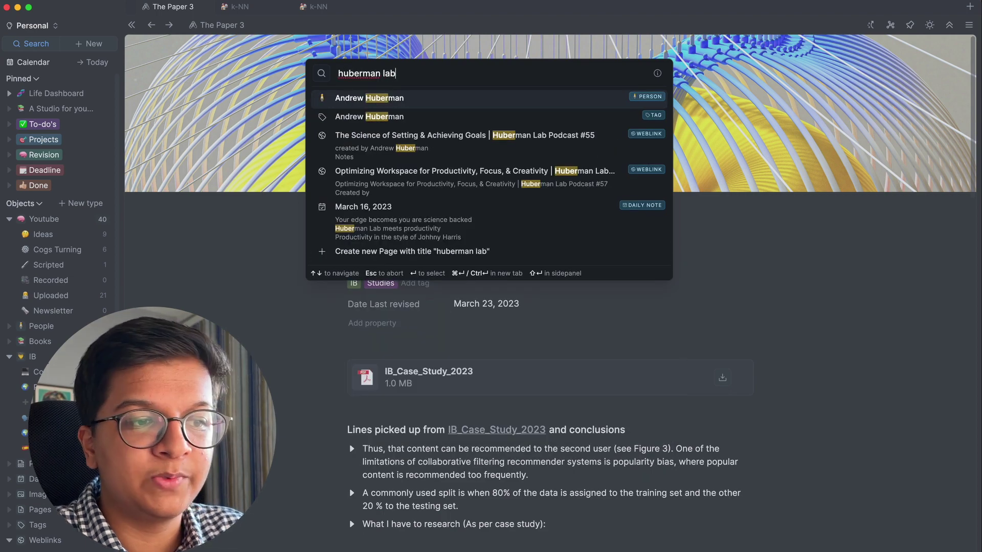
click(481, 107)
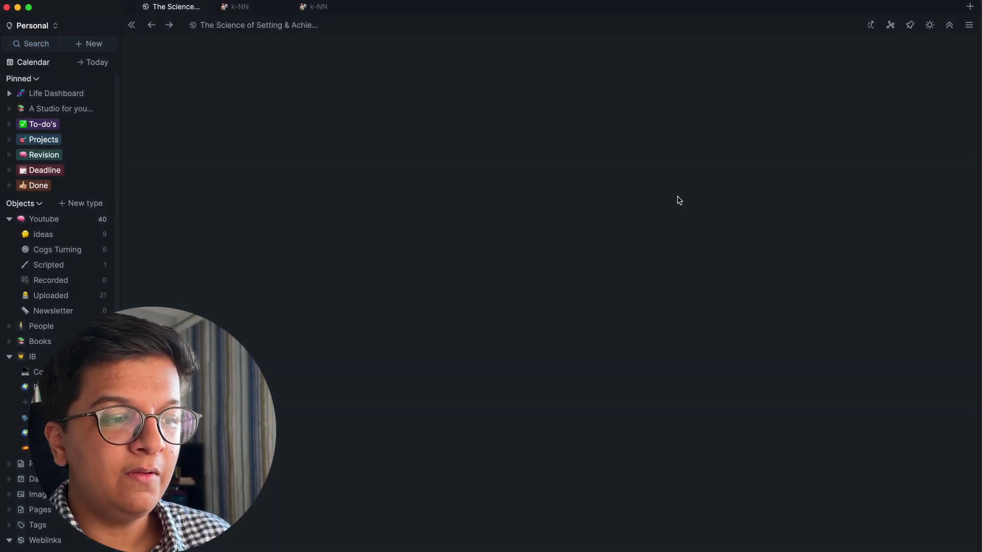
Step: Show the weblink's details sidebar and jump to Notes, then to Psychology of goal setting
scroll(681, 302, down, 20)
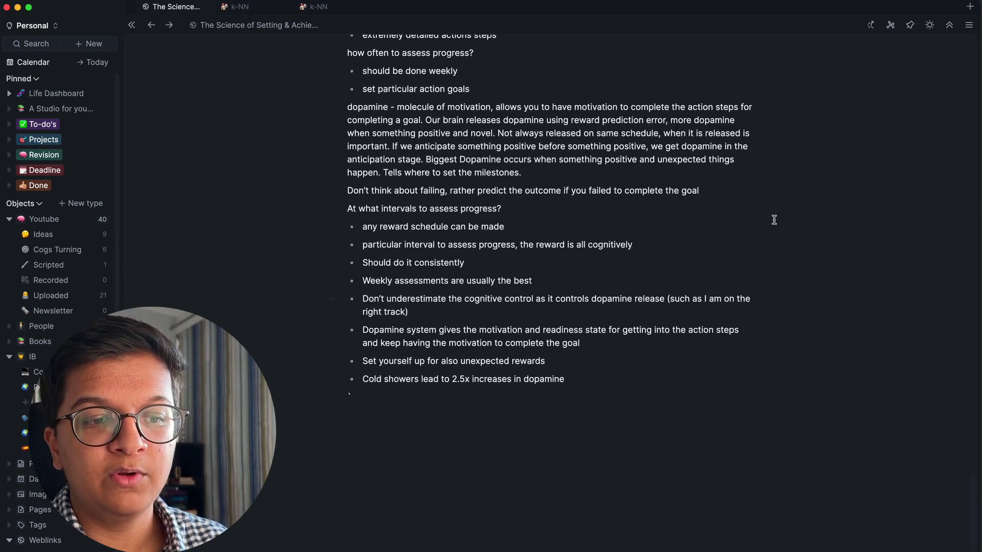
click(969, 25)
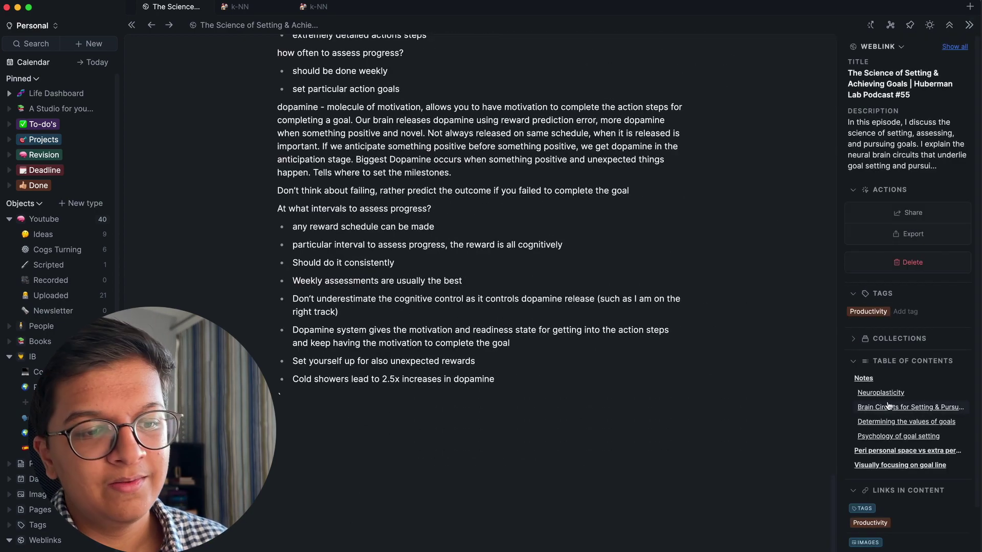
click(865, 382)
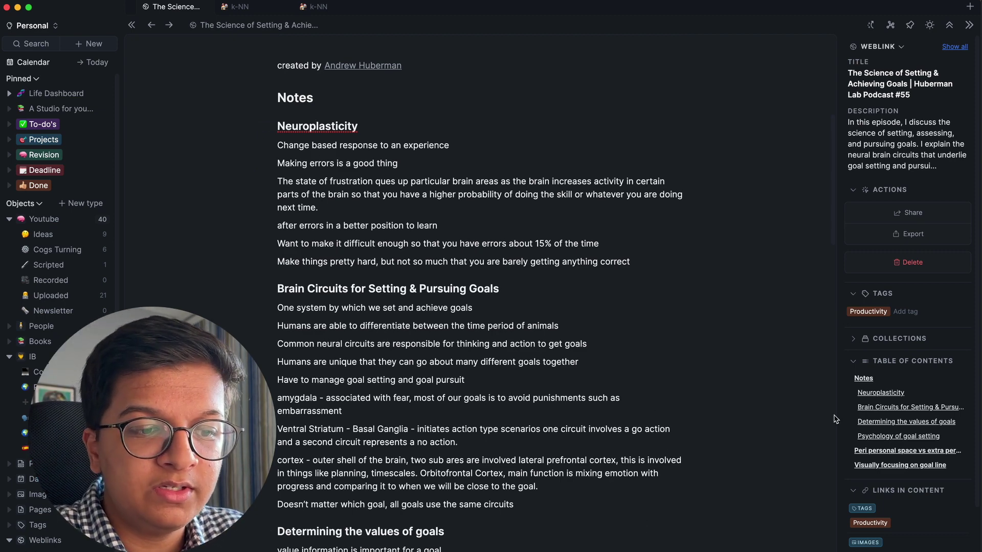
click(915, 436)
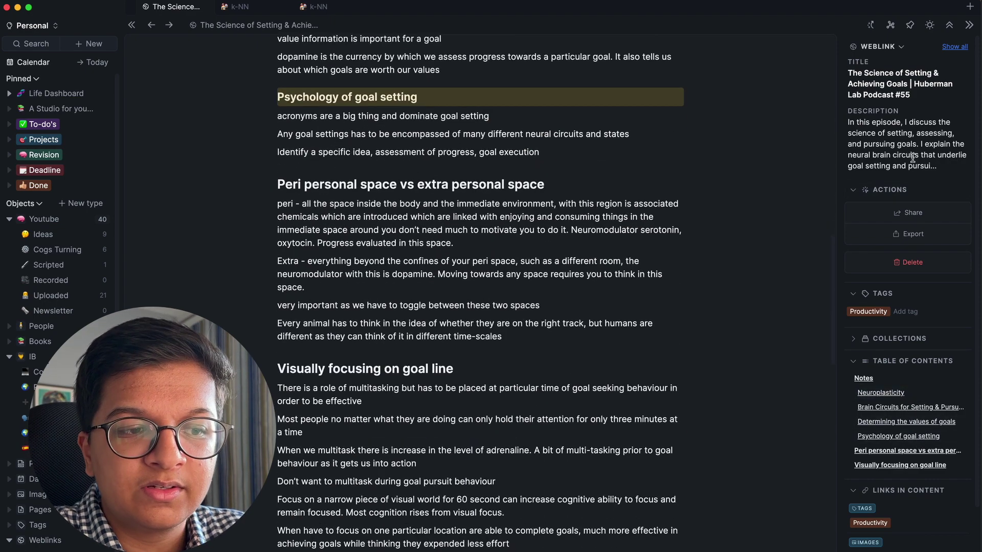
click(894, 234)
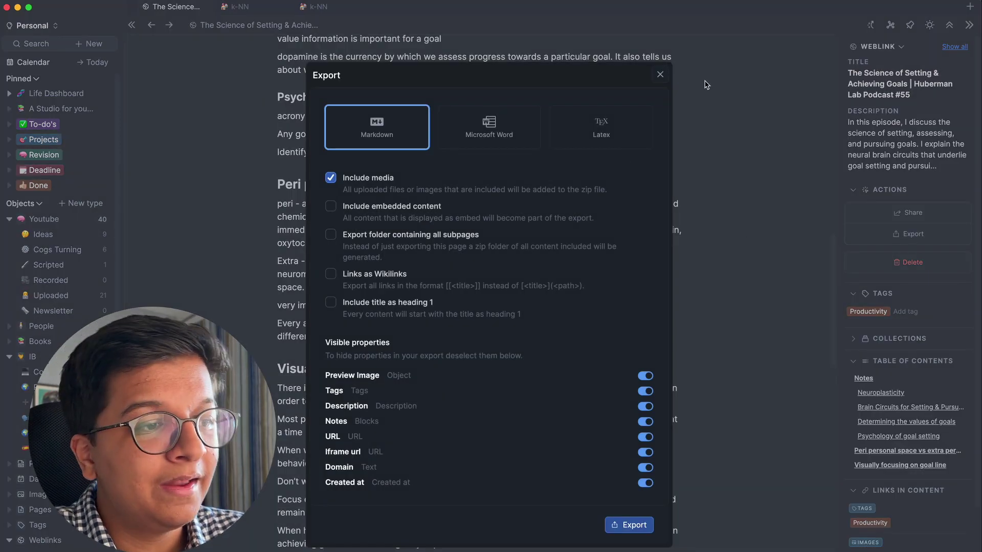
click(660, 75)
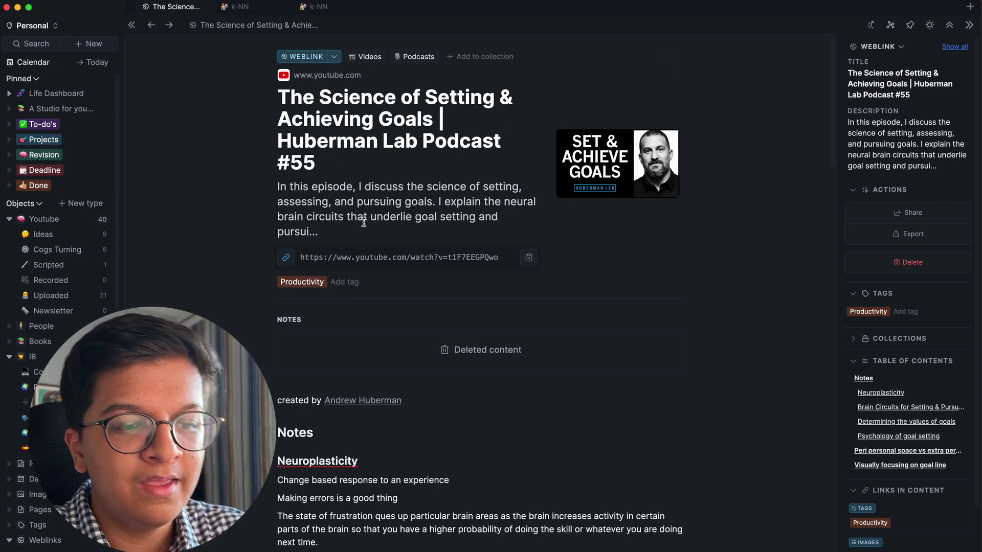
scroll(960, 422, down, 3)
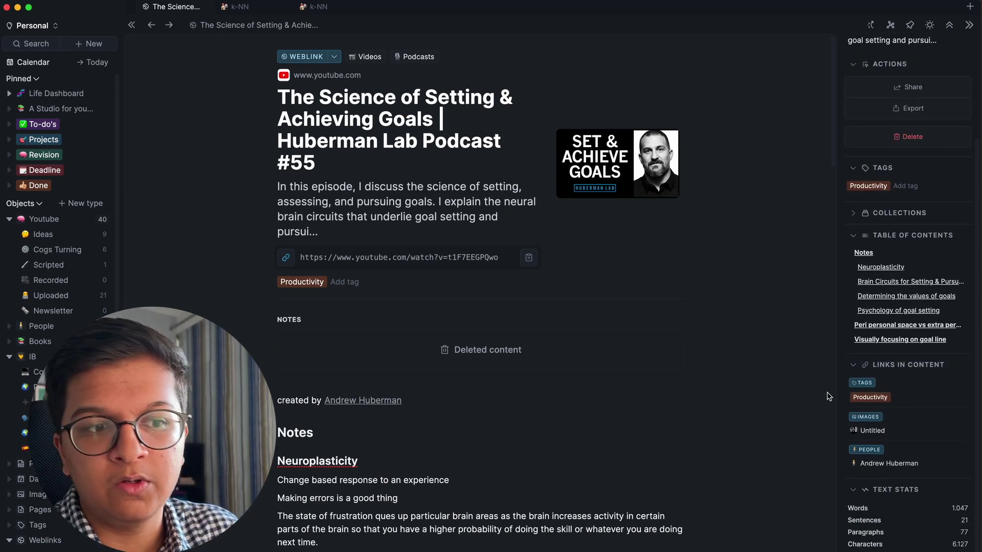
scroll(495, 284, down, 20)
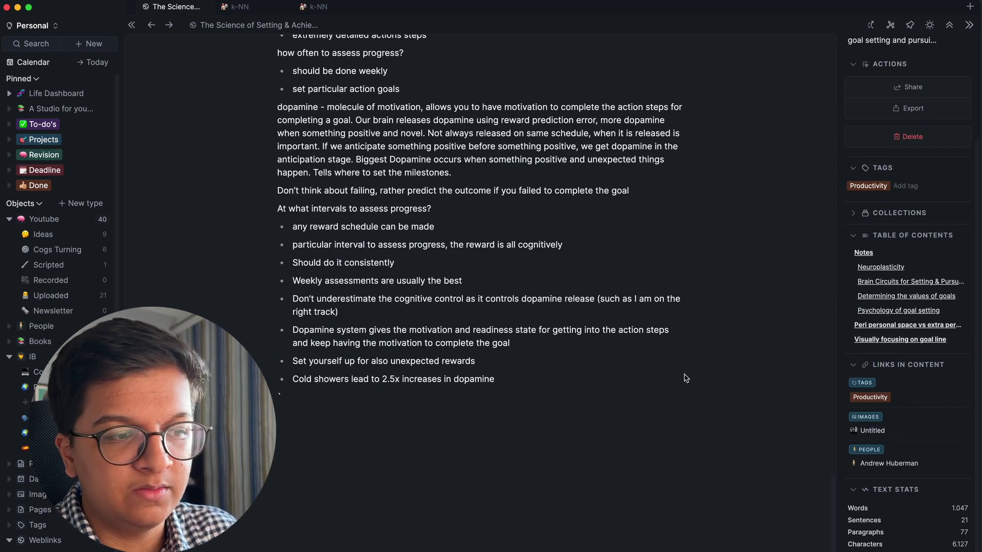
scroll(663, 376, up, 20)
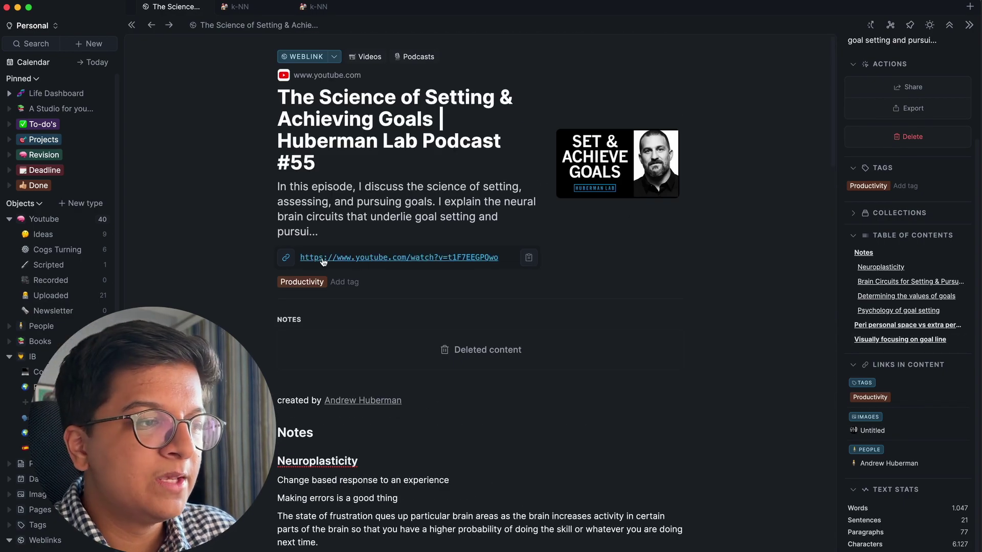